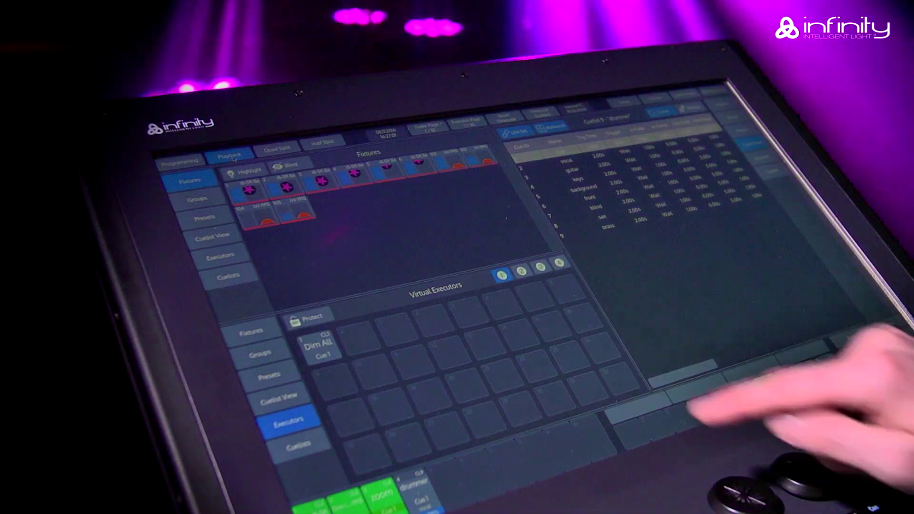
pyautogui.click(277, 149)
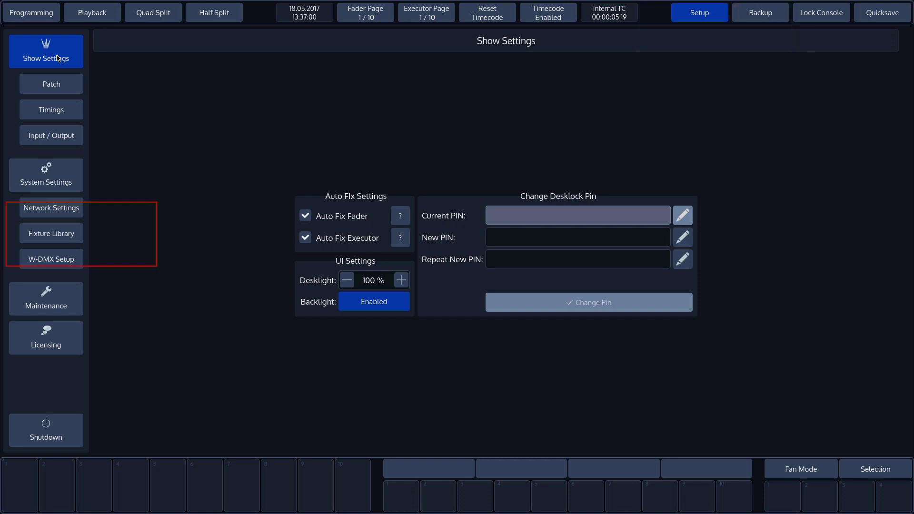
# - Open the user section of the fixture library and start adding a new fixture
pyautogui.click(61, 238)
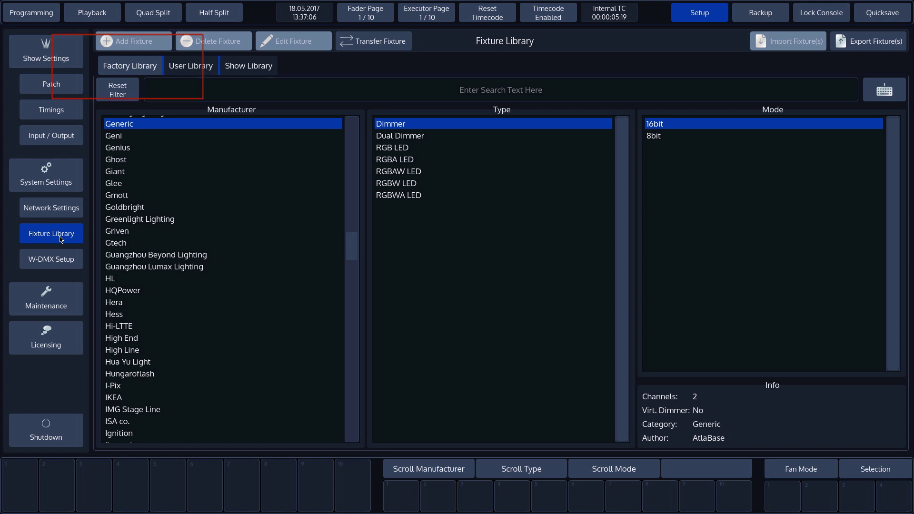
pyautogui.click(189, 66)
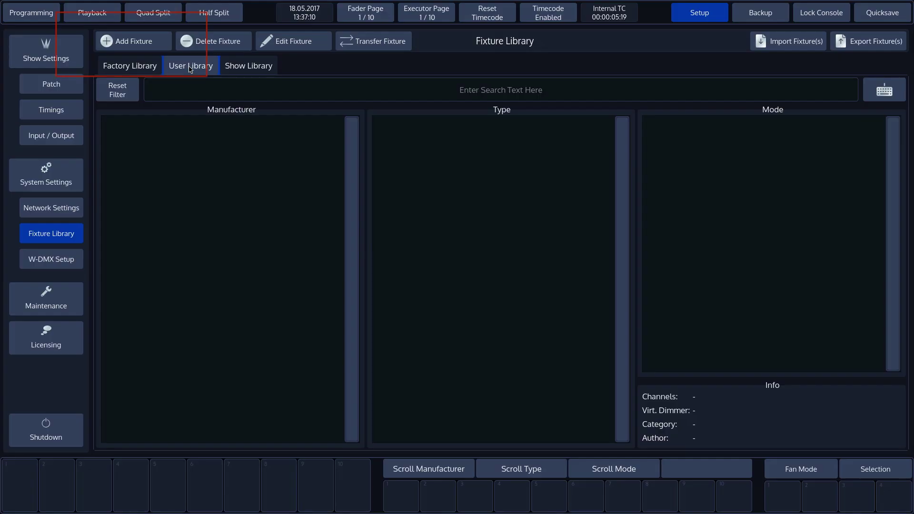
pyautogui.click(139, 45)
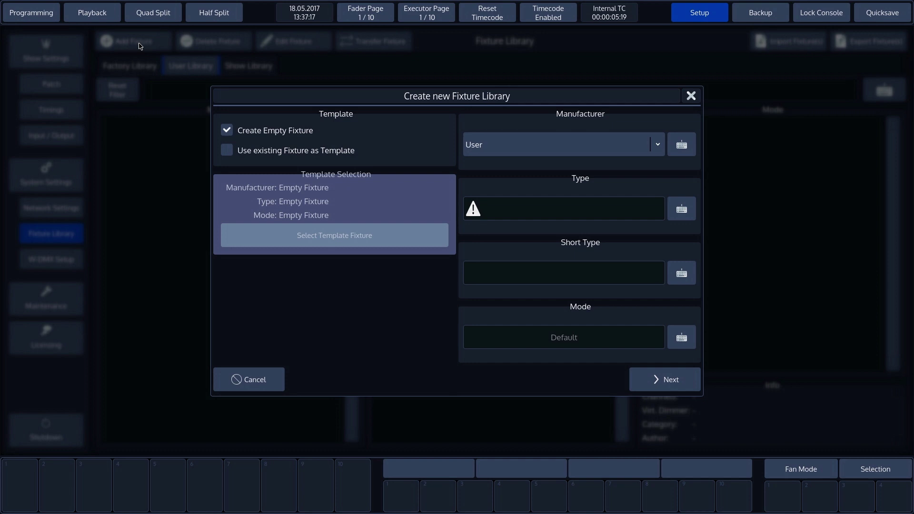
pyautogui.click(226, 151)
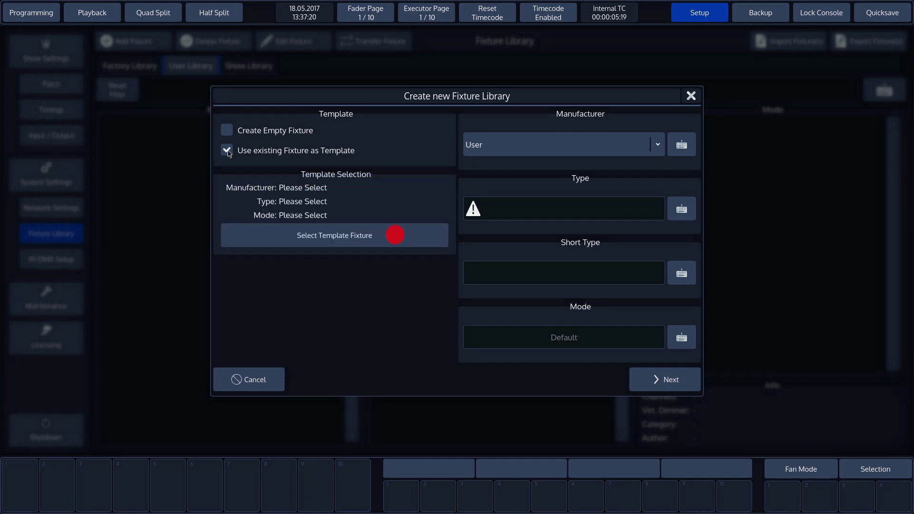
pyautogui.click(336, 243)
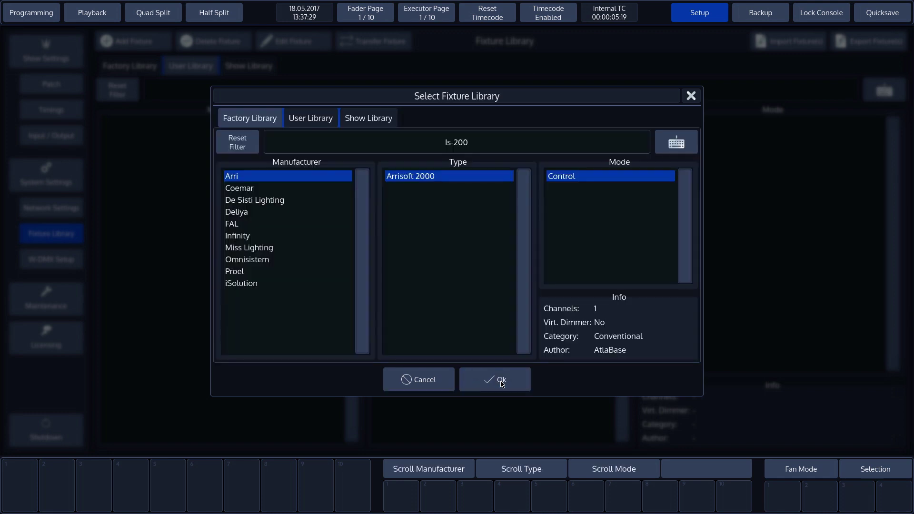
pyautogui.click(247, 237)
pyautogui.click(490, 379)
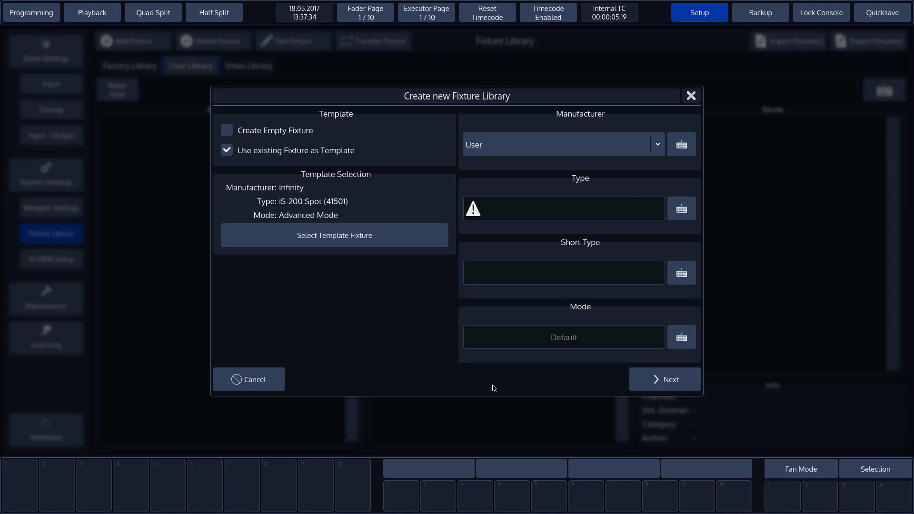
pyautogui.click(248, 134)
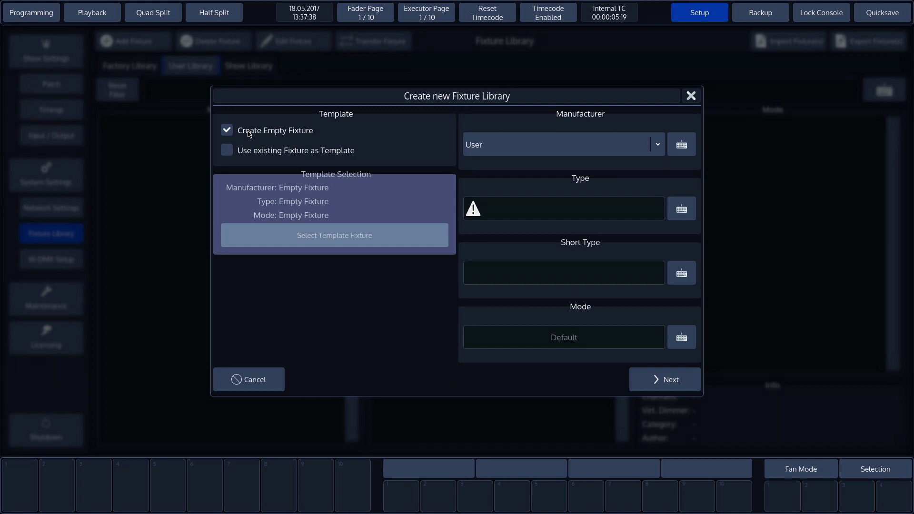
# - Set the new fixture's manufacturer to Monkey and its type to Business
pyautogui.click(682, 145)
pyautogui.click(580, 295)
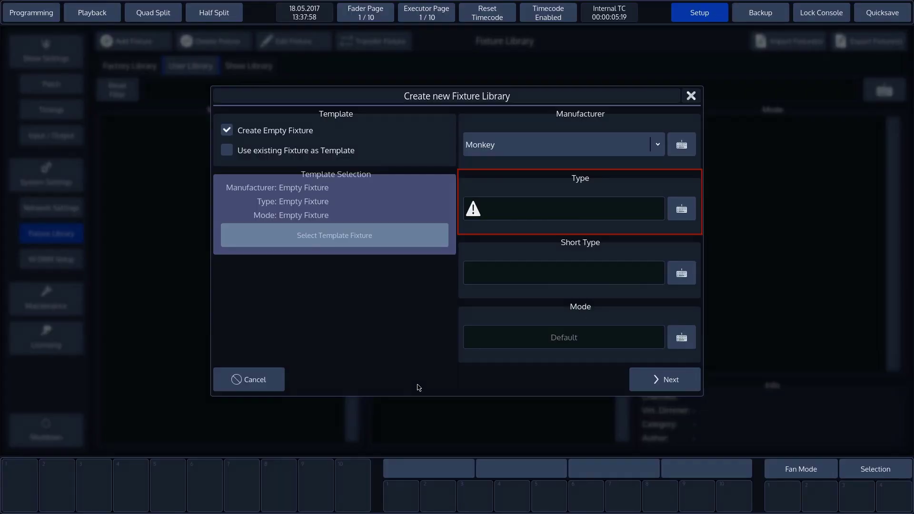
pyautogui.click(683, 209)
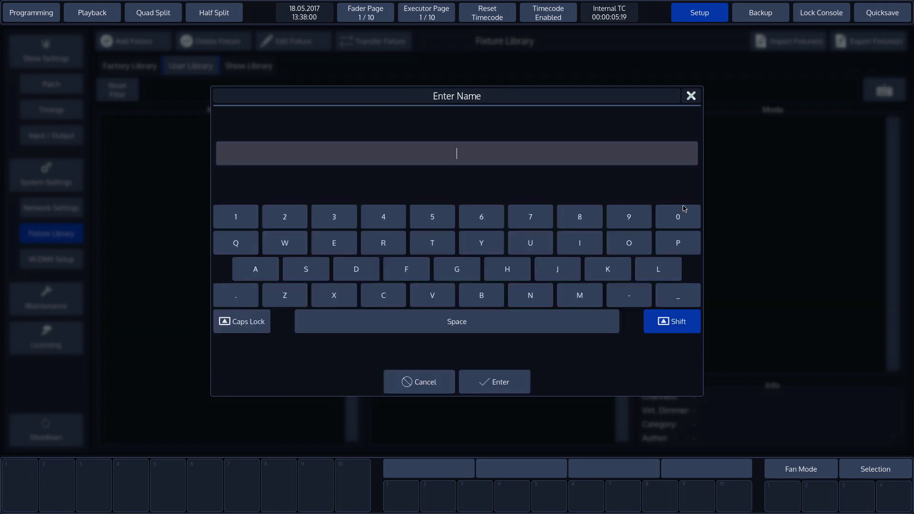
pyautogui.click(484, 301)
pyautogui.click(534, 242)
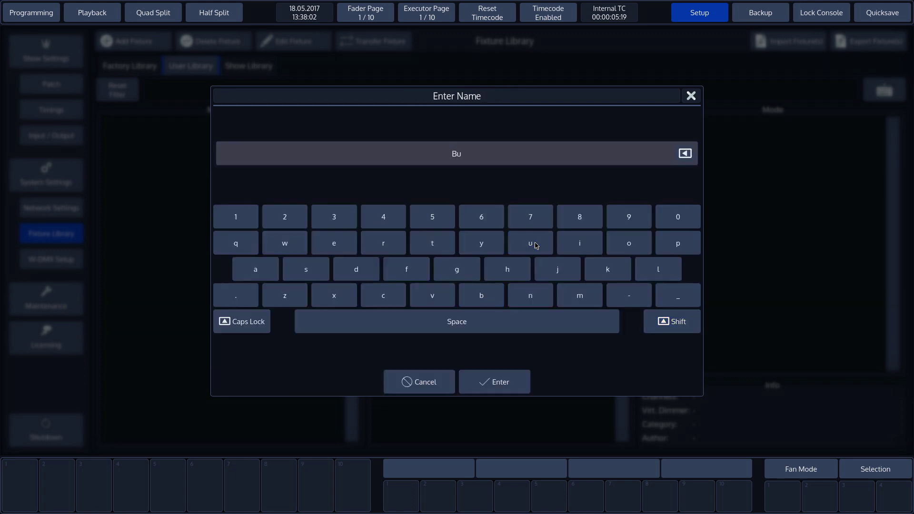
pyautogui.click(307, 266)
pyautogui.click(587, 245)
pyautogui.click(532, 295)
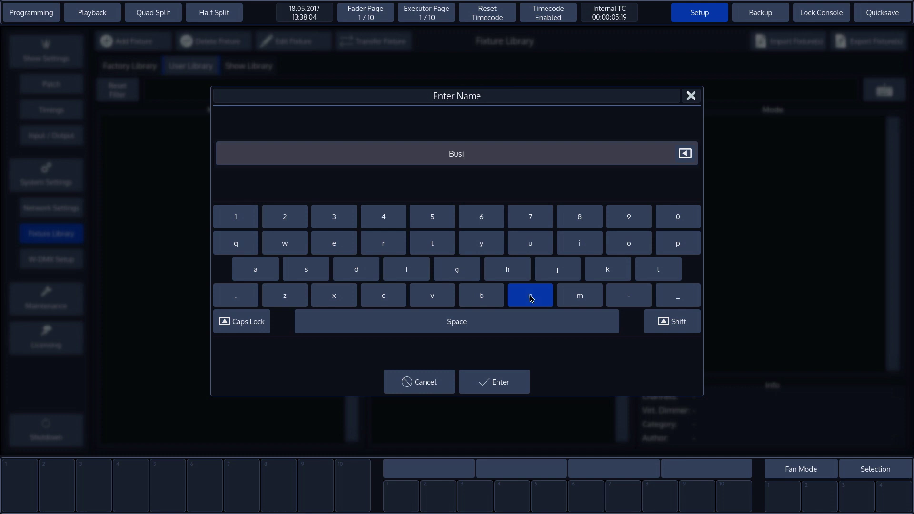
pyautogui.click(335, 244)
pyautogui.click(307, 272)
pyautogui.click(307, 274)
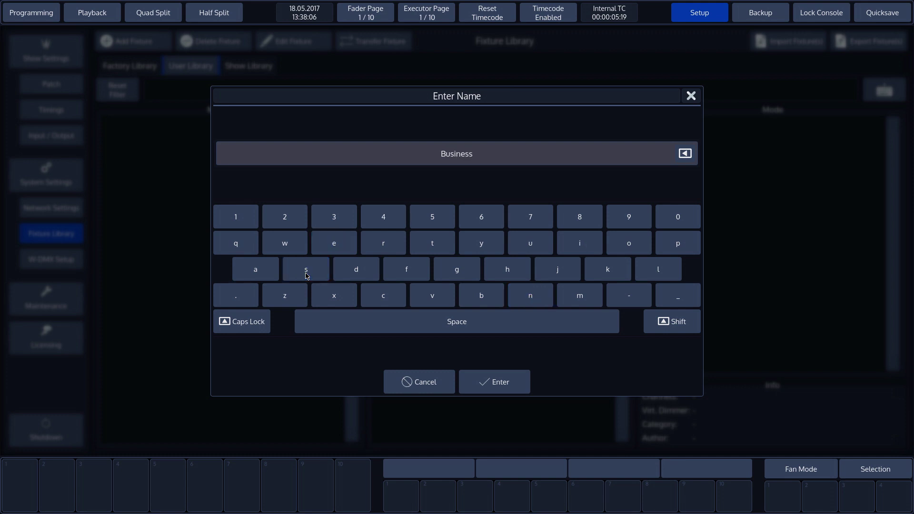
pyautogui.click(515, 379)
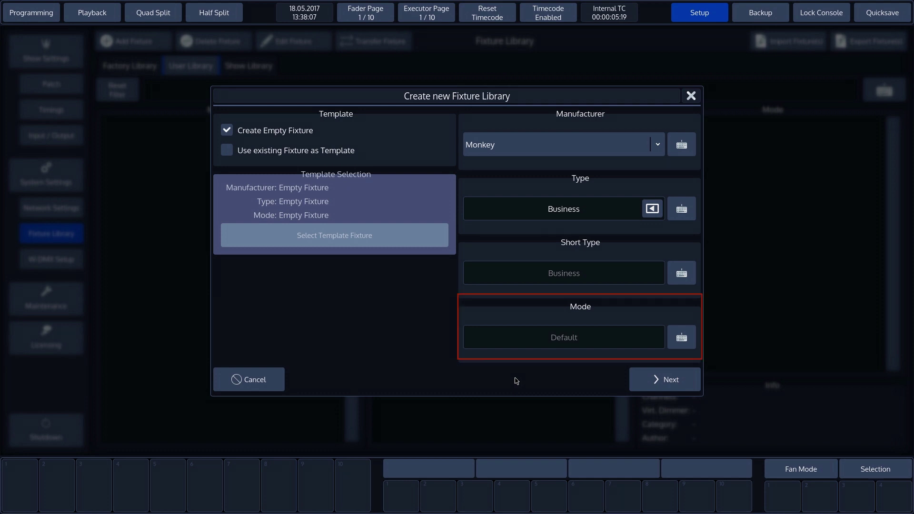
# - Name the fixture's mode Basic and create the fixture with a channel count of 10
pyautogui.click(683, 341)
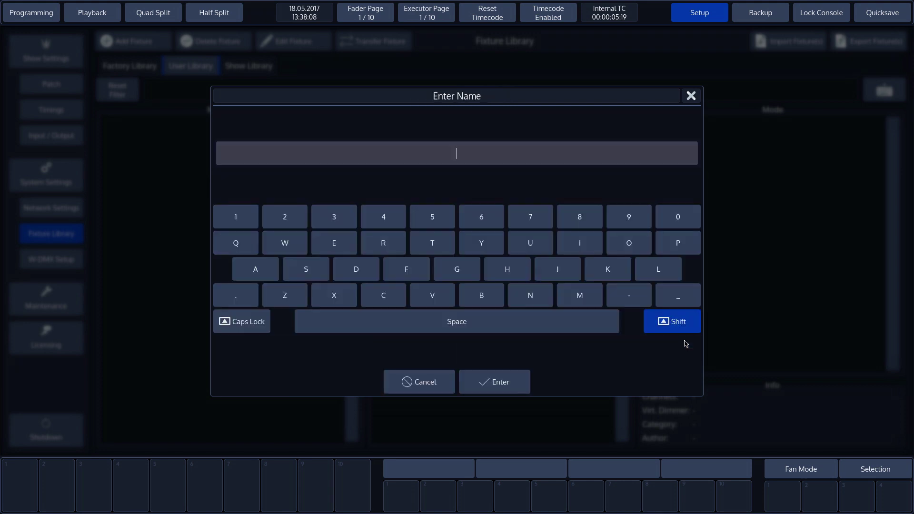
pyautogui.click(481, 295)
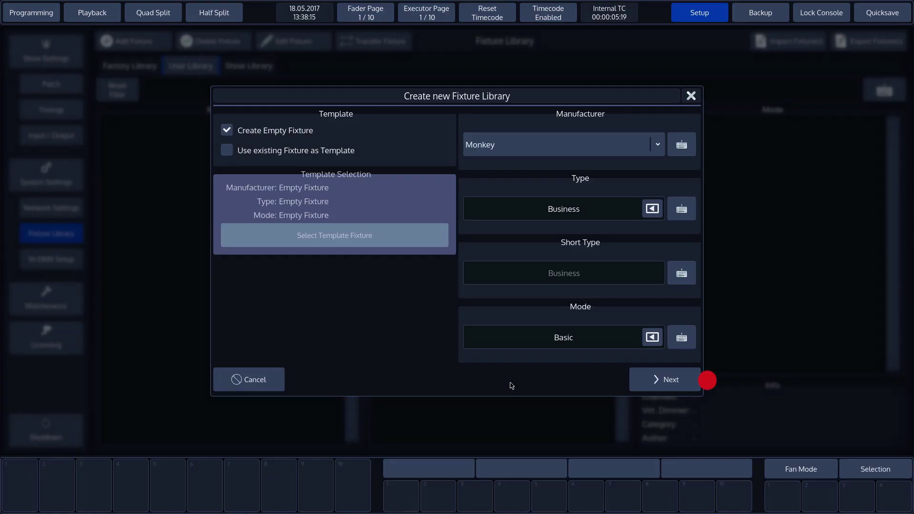
pyautogui.click(679, 381)
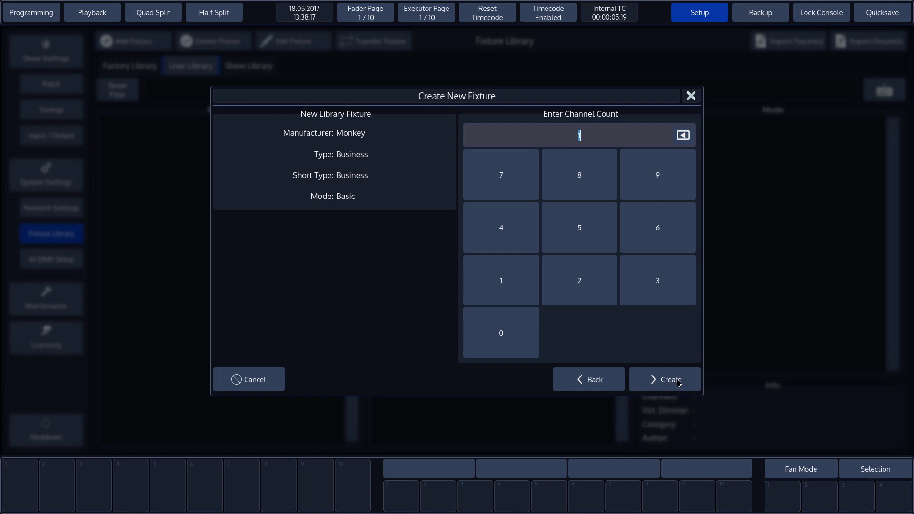
pyautogui.click(516, 290)
pyautogui.click(509, 340)
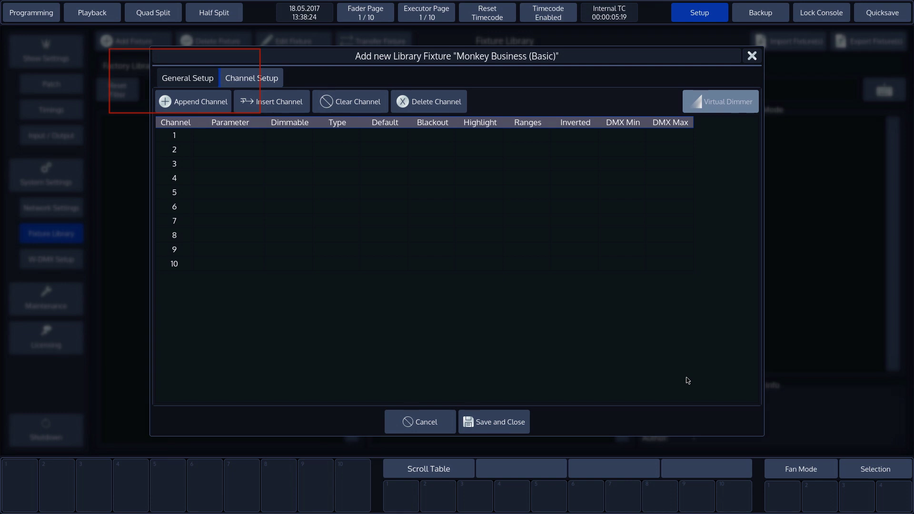
# - Set the fixture's category to "Moving head" in its general setup
pyautogui.click(195, 77)
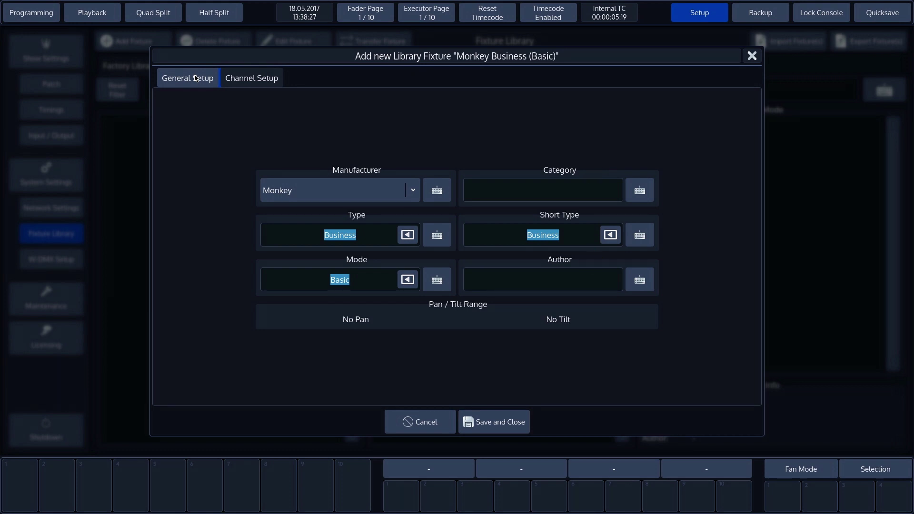
pyautogui.click(633, 191)
pyautogui.click(579, 295)
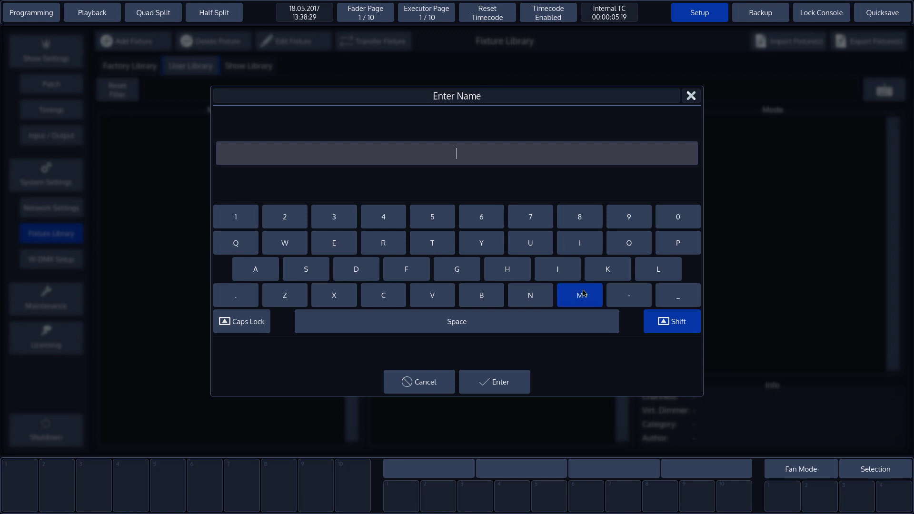
pyautogui.click(628, 243)
pyautogui.click(434, 296)
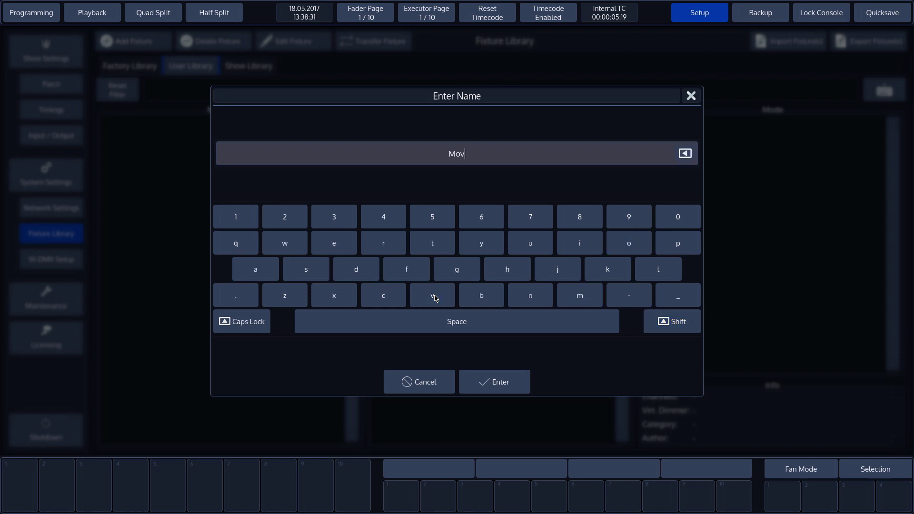
pyautogui.click(579, 243)
pyautogui.click(530, 295)
pyautogui.click(454, 271)
pyautogui.click(495, 328)
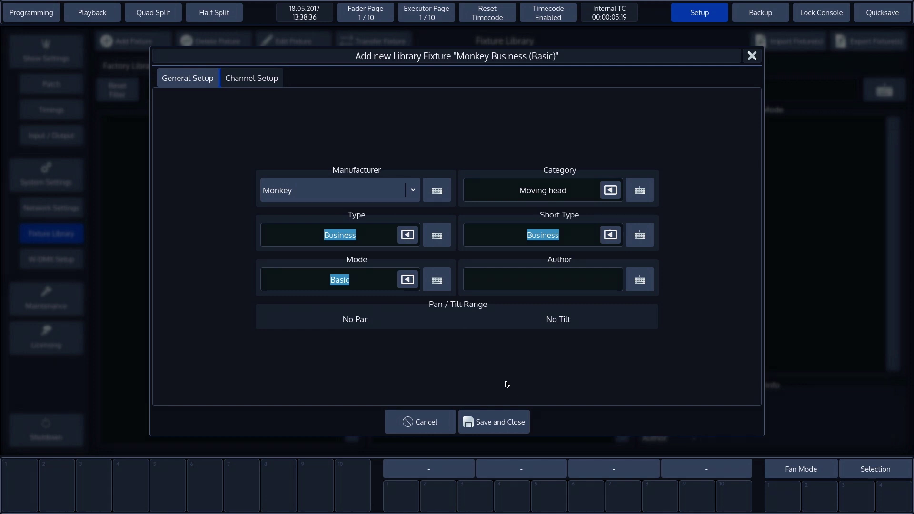
# - Enter the author's name in the fixture's general setup
pyautogui.click(635, 286)
pyautogui.click(432, 242)
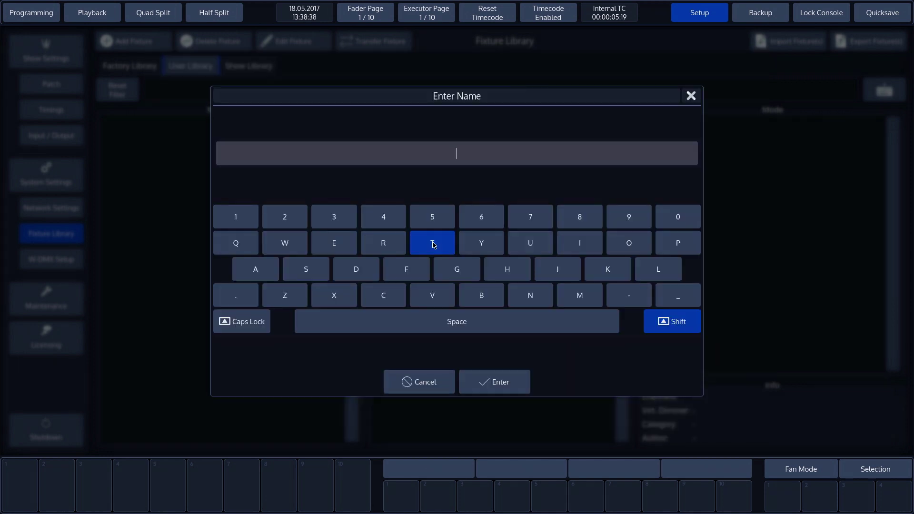
pyautogui.click(506, 267)
pyautogui.click(636, 245)
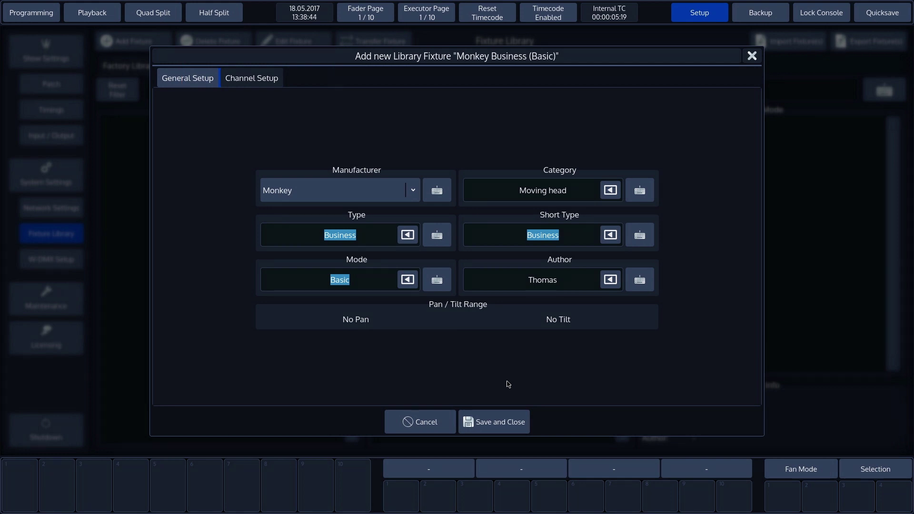
# - Assign the Pan parameter to channel 1 in the fixture's channel setup
pyautogui.click(268, 83)
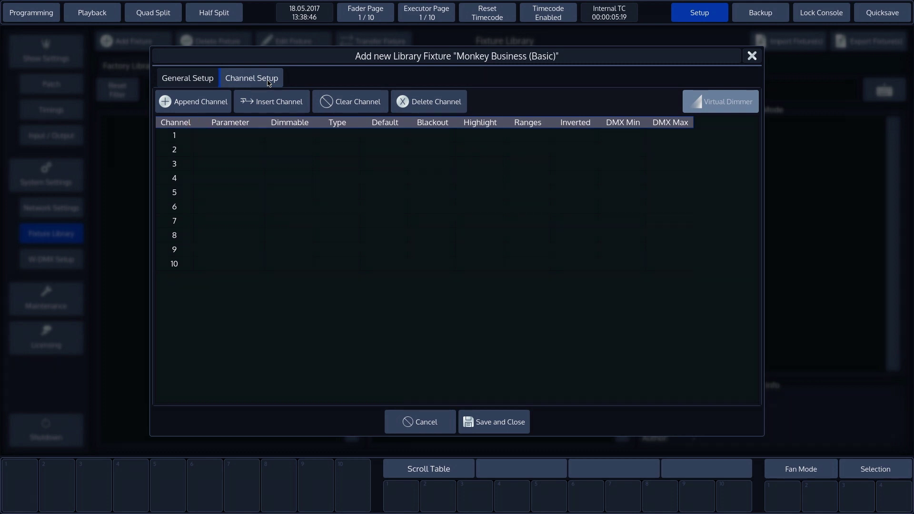
pyautogui.click(228, 137)
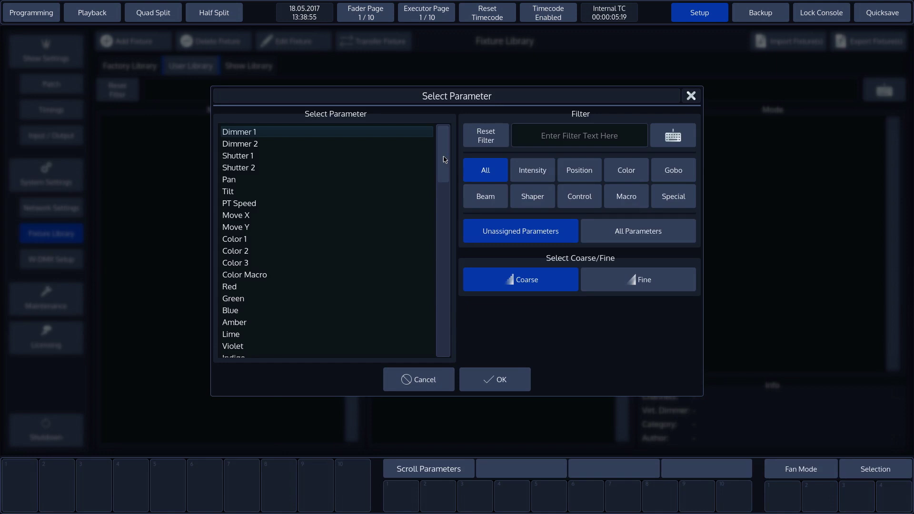
pyautogui.moveTo(443, 159)
pyautogui.mouseDown()
pyautogui.moveTo(440, 340)
pyautogui.moveTo(442, 148)
pyautogui.mouseUp()
pyautogui.click(238, 182)
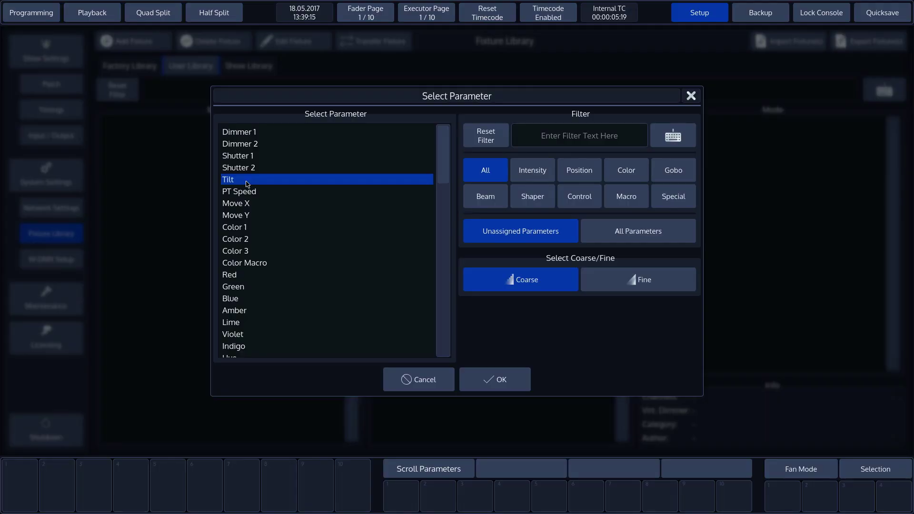
# - Switch the parameter list between all and unassigned parameters, and assign Tilt to channel 2
pyautogui.click(639, 232)
pyautogui.click(519, 233)
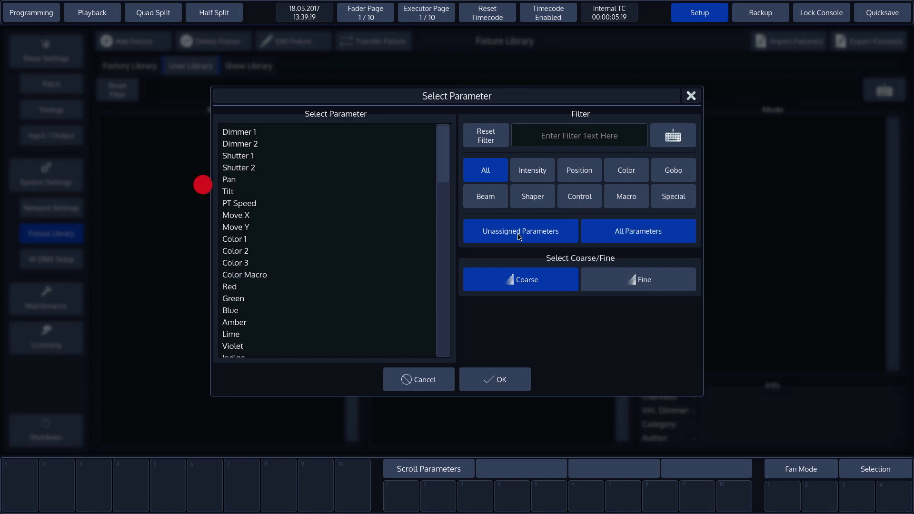
pyautogui.click(252, 183)
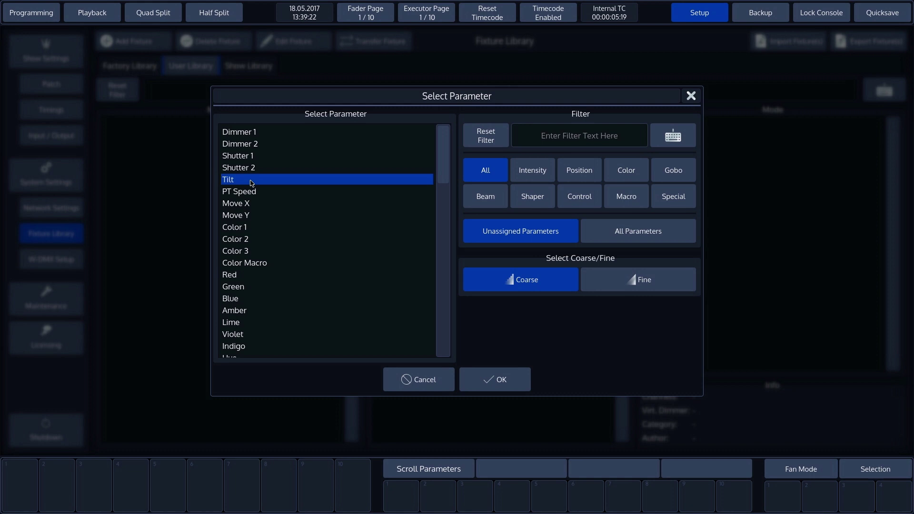
pyautogui.click(506, 382)
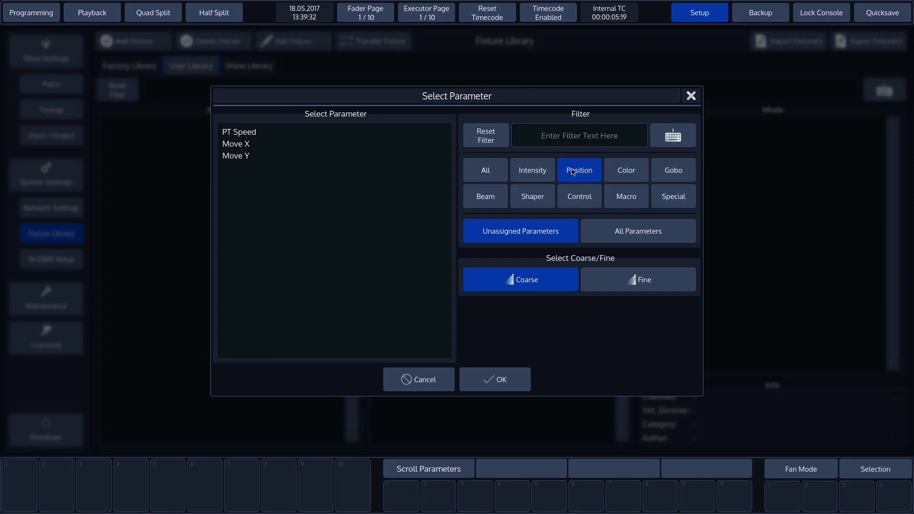
# - Assign PT Speed to channel 3, Color Macro to channel 4, and Red, found by filtering on its name, to channel 5
pyautogui.click(261, 132)
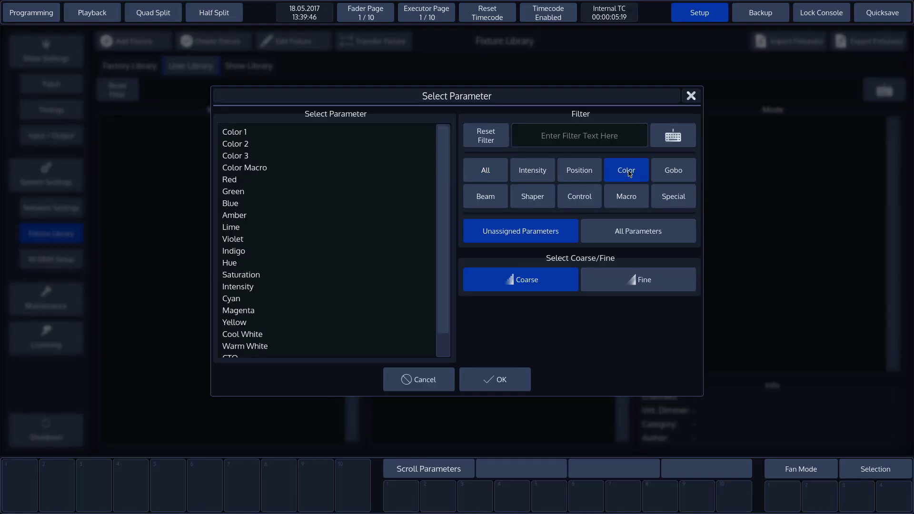
pyautogui.click(244, 168)
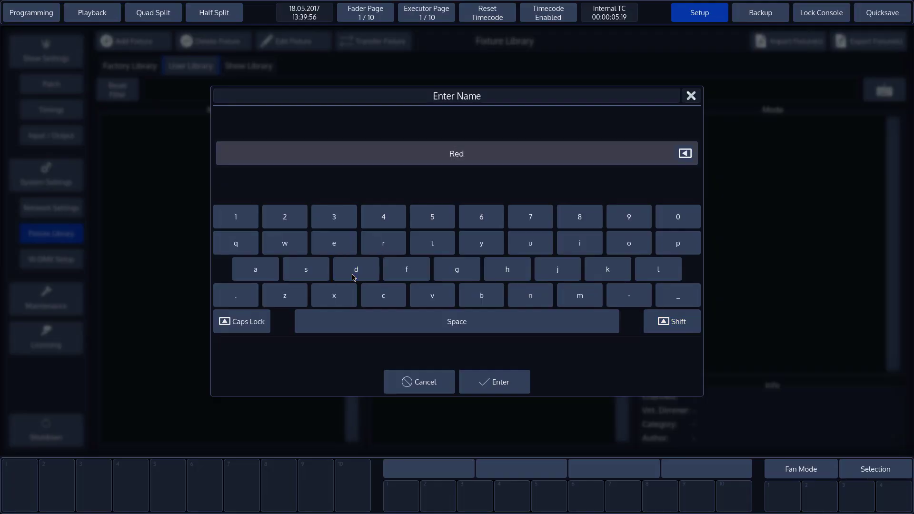
pyautogui.click(498, 383)
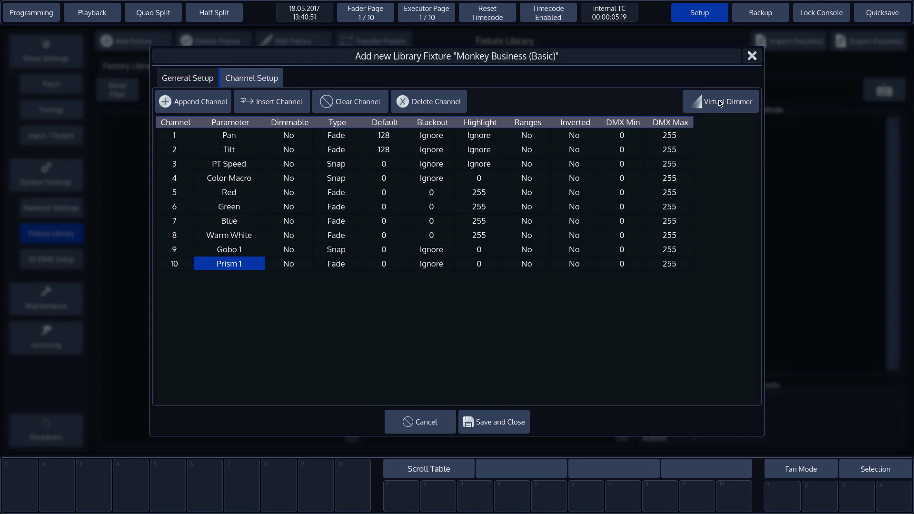
# - Append two empty channels to the end of the fixture's channel list
pyautogui.click(190, 109)
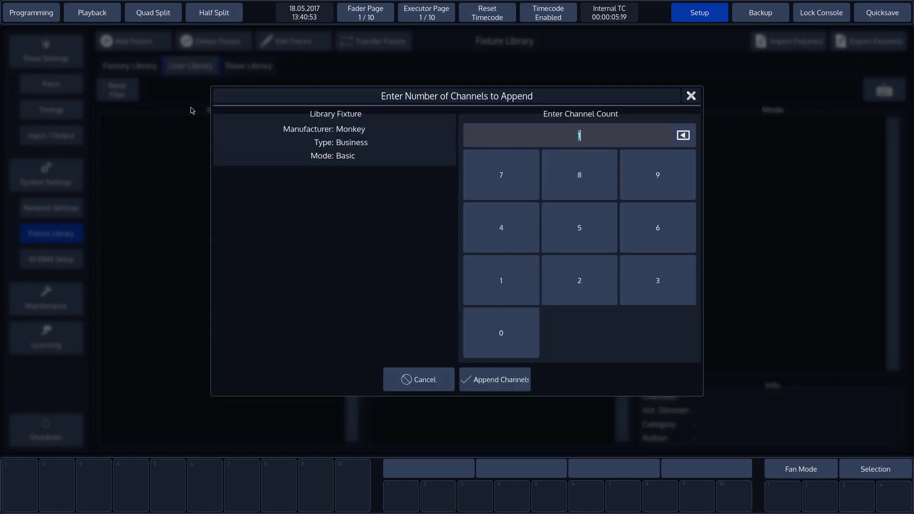
pyautogui.click(589, 287)
pyautogui.click(506, 380)
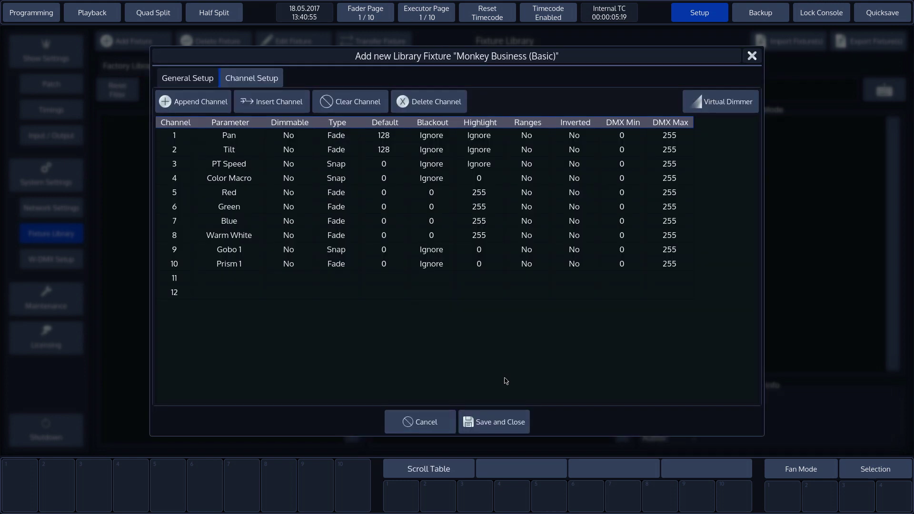
# - Assign the intensity parameters Dimmer 1 to channel 11 and Shutter 1 to channel 12
pyautogui.click(221, 280)
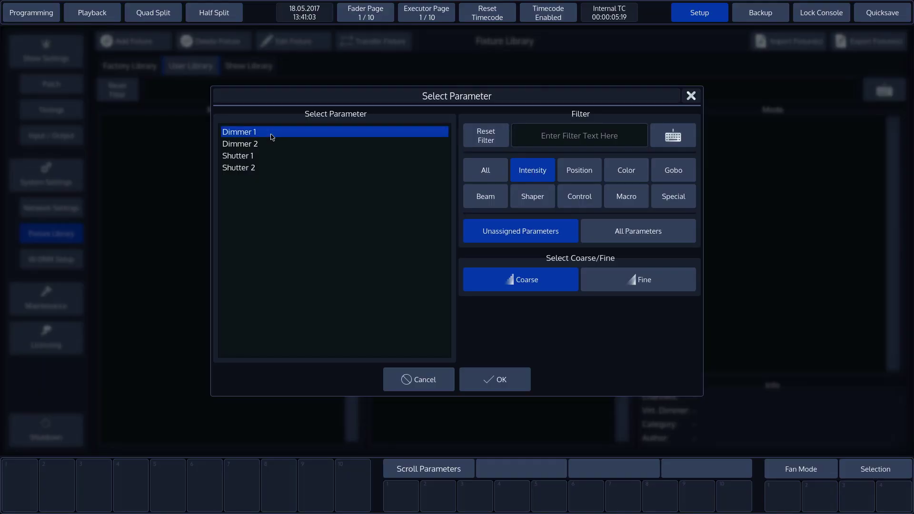
pyautogui.click(503, 382)
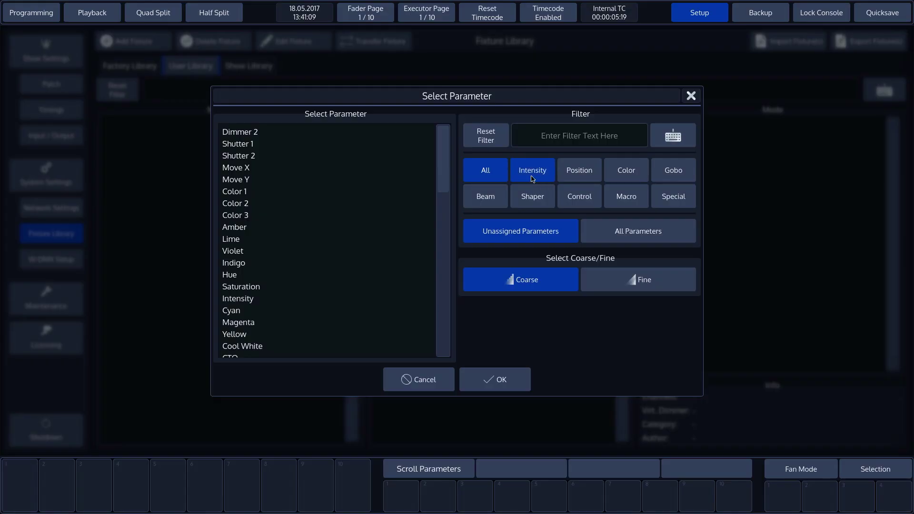
pyautogui.click(533, 173)
pyautogui.click(265, 146)
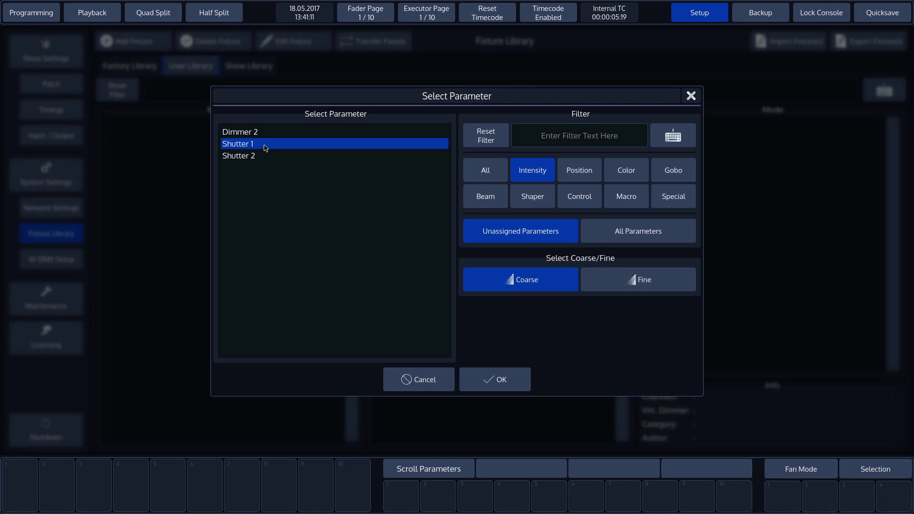
pyautogui.click(511, 384)
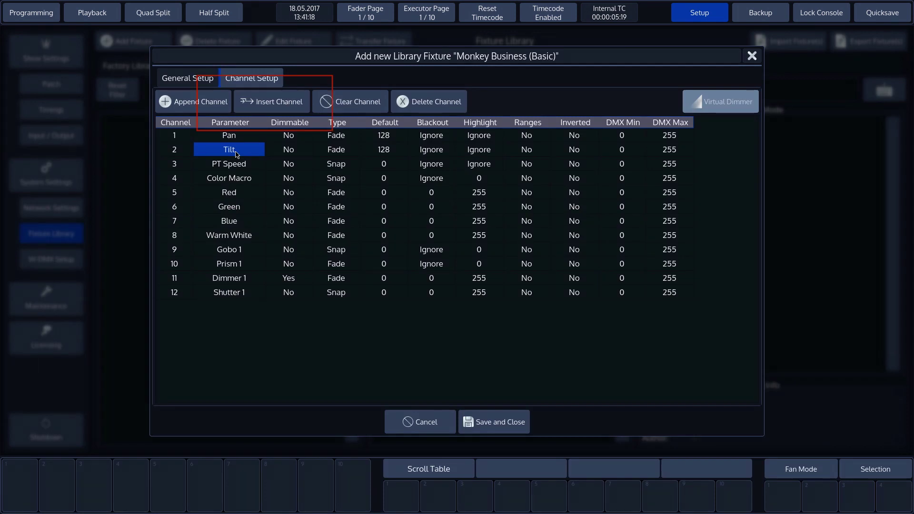
# - Insert one channel before Tilt and assign the fine Pan parameter to it
pyautogui.click(281, 95)
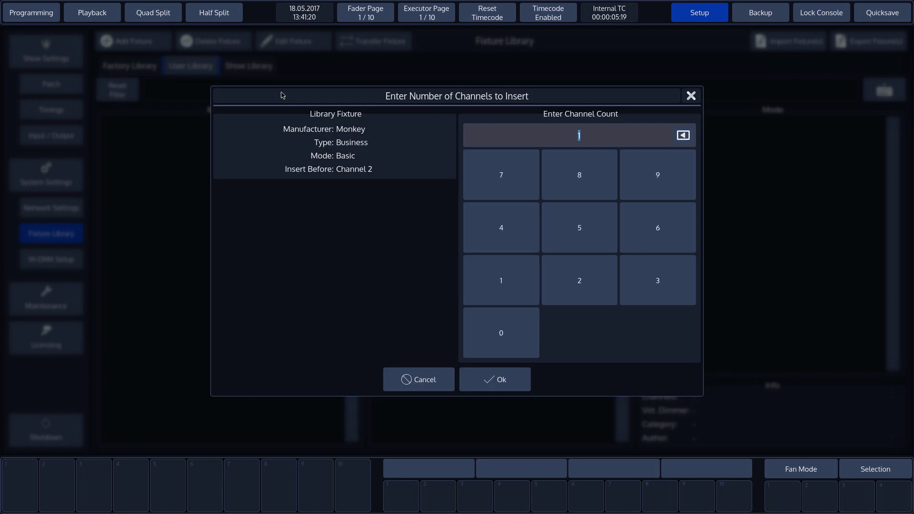
pyautogui.click(512, 287)
pyautogui.click(507, 383)
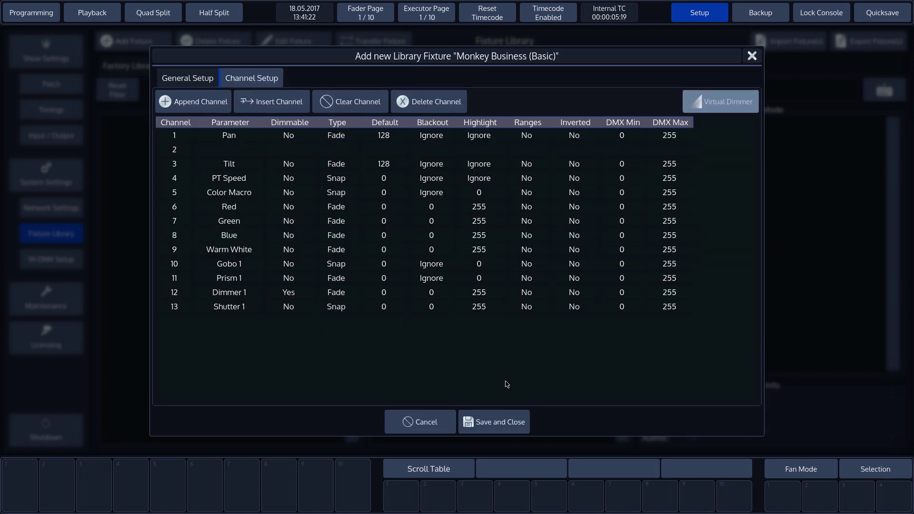
pyautogui.click(238, 149)
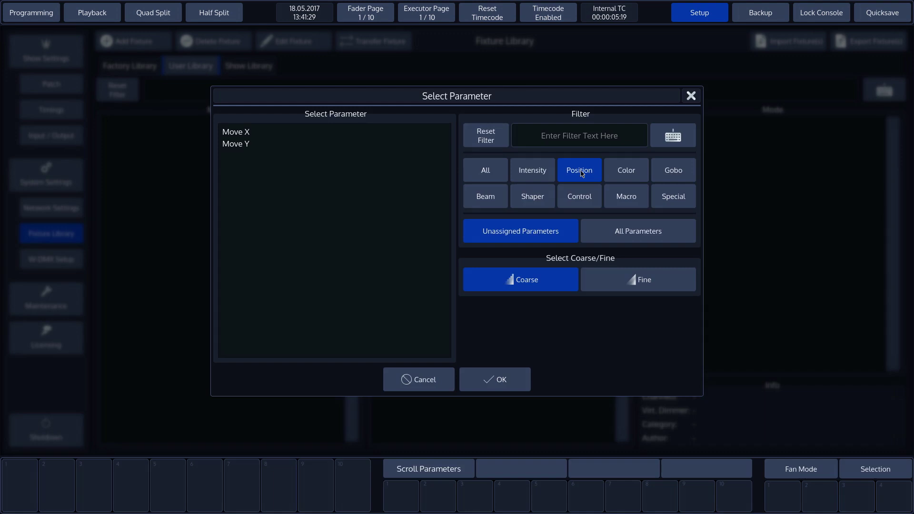
pyautogui.click(640, 285)
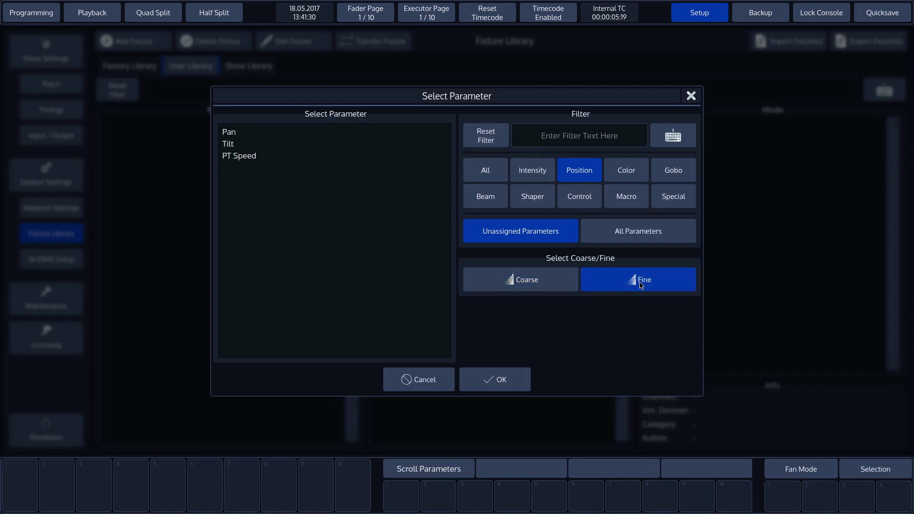
pyautogui.click(292, 137)
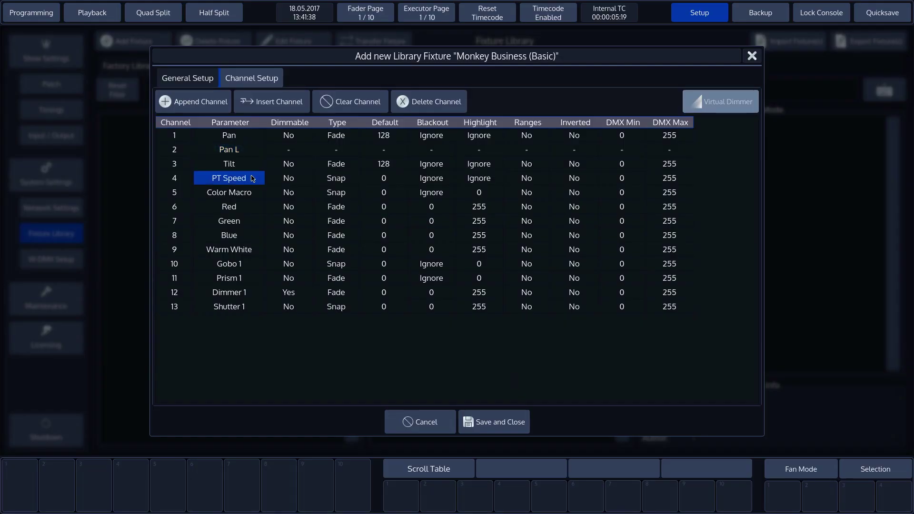
# - Insert one channel before PT Speed and assign the fine Tilt parameter to it
pyautogui.click(291, 104)
pyautogui.click(509, 288)
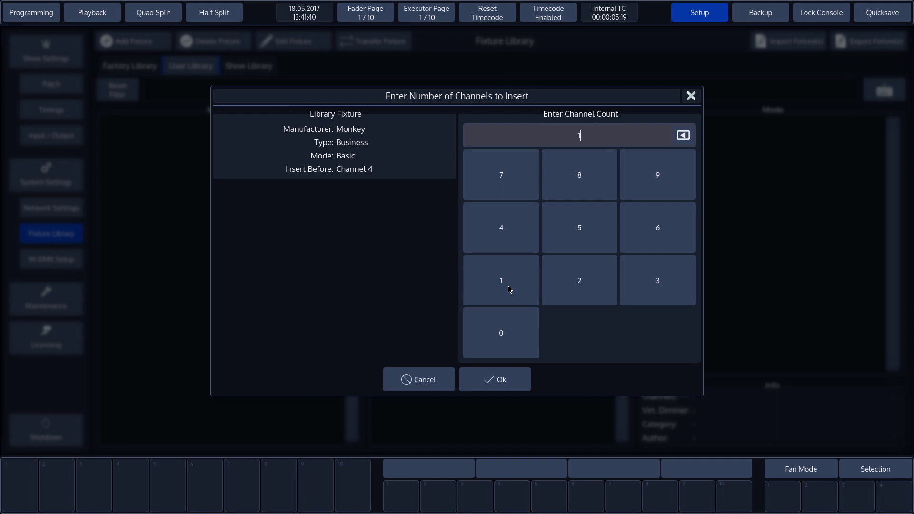
pyautogui.click(506, 379)
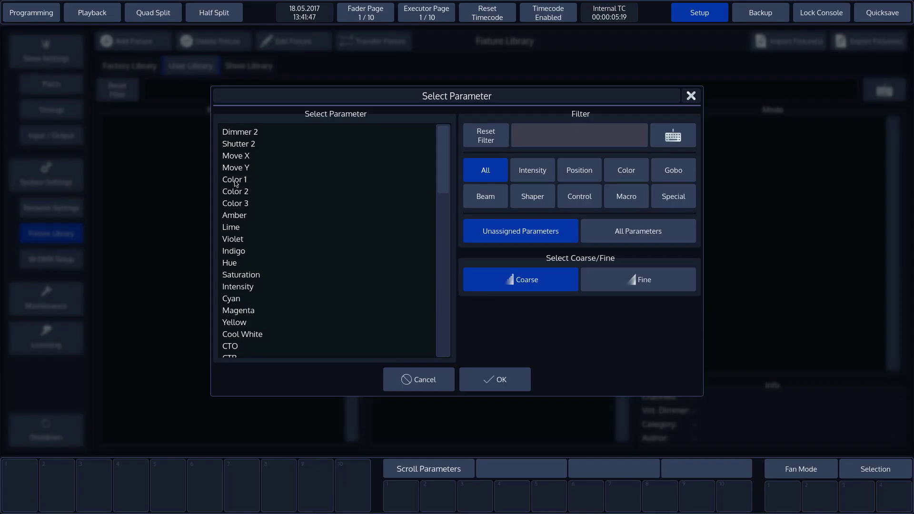
pyautogui.click(578, 173)
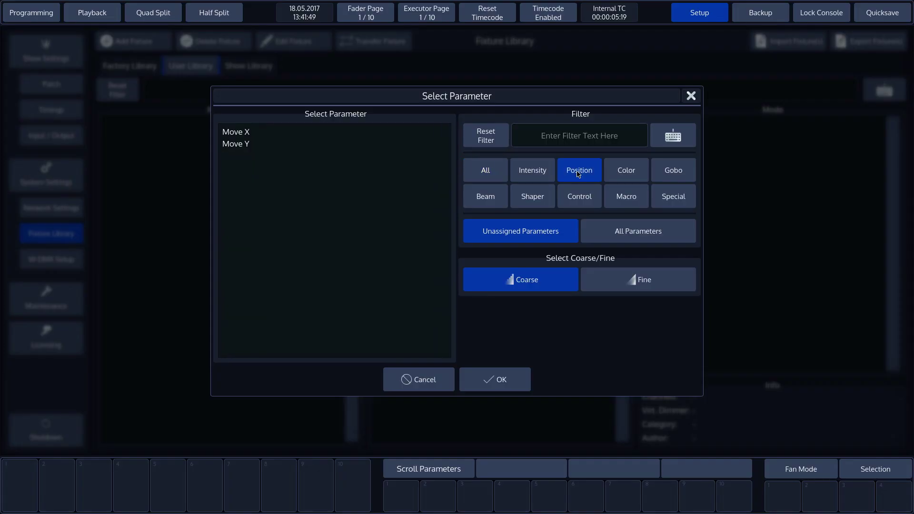
pyautogui.click(648, 281)
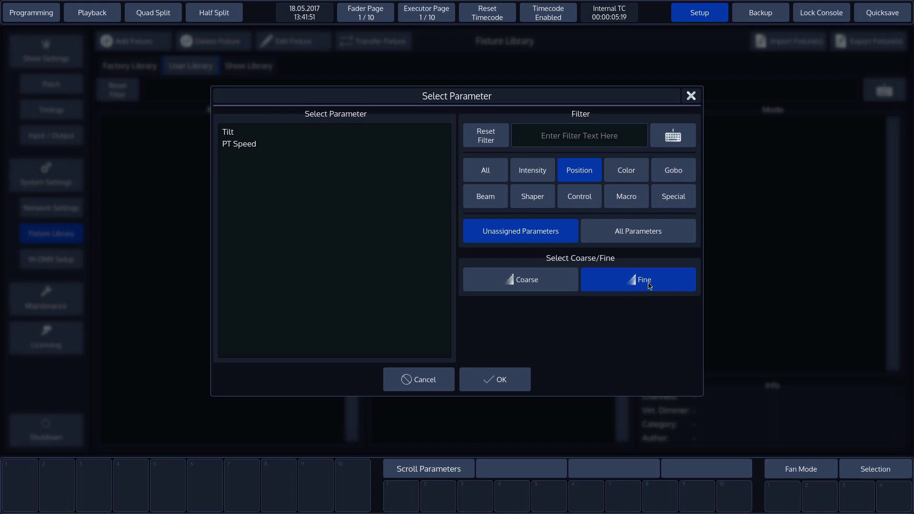
pyautogui.click(258, 135)
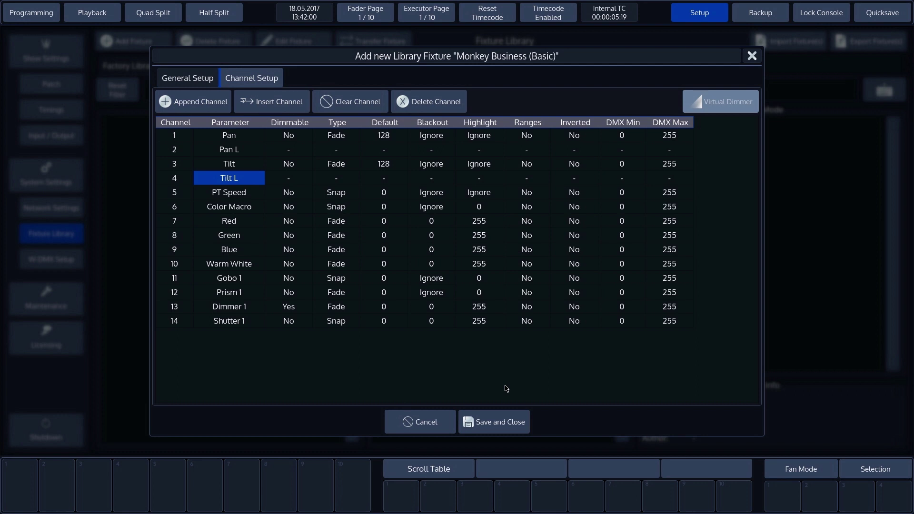
# - Highlight the Dimmable and Type columns and try switching the Type setting of the Warm White channel
pyautogui.click(292, 124)
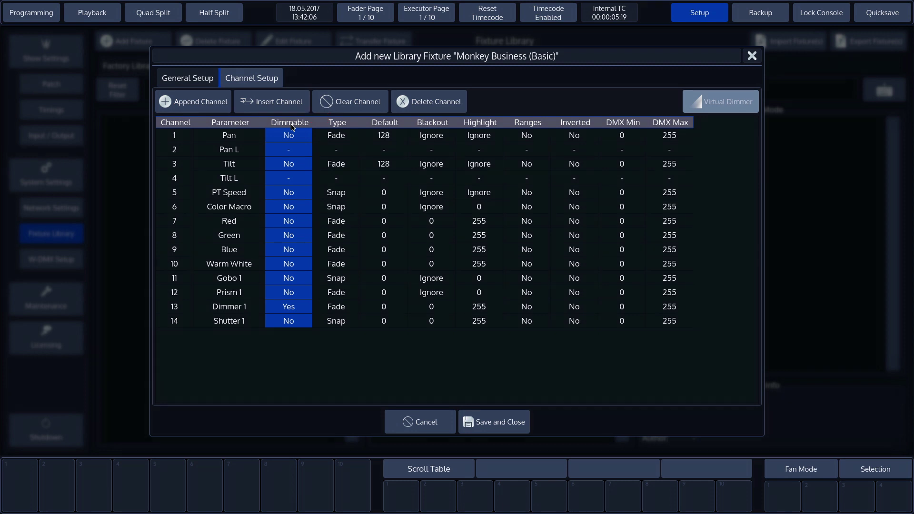
pyautogui.click(336, 121)
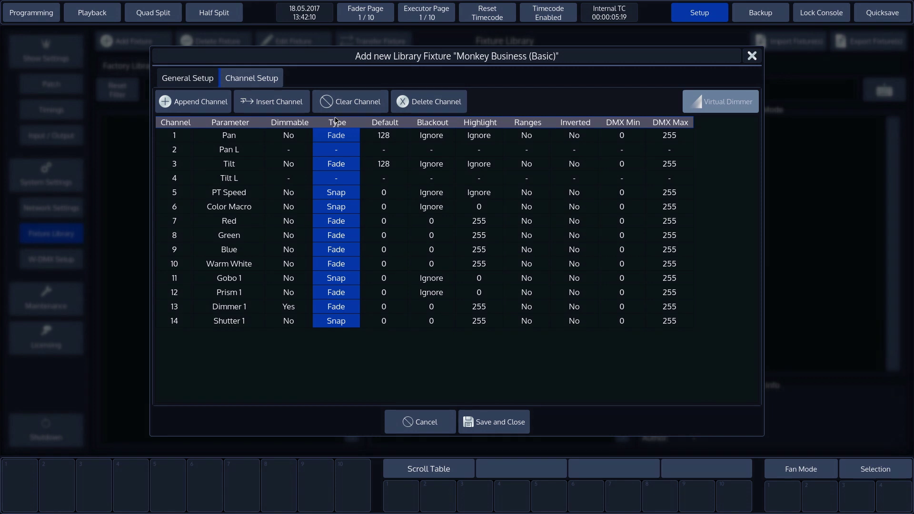
pyautogui.click(338, 265)
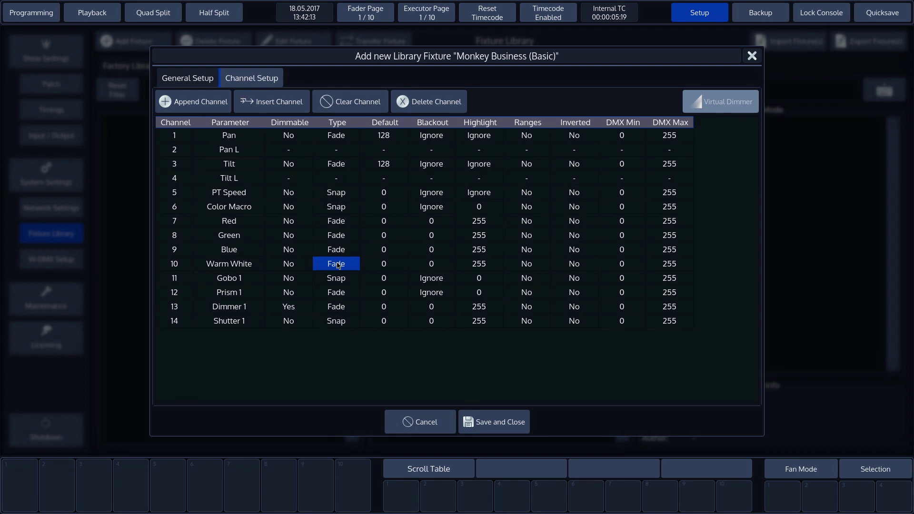
pyautogui.click(339, 265)
pyautogui.click(338, 265)
pyautogui.click(338, 266)
pyautogui.click(338, 265)
# - Set the default value of the Shutter 1 channel to 10 in decimal 8 bit
pyautogui.click(381, 124)
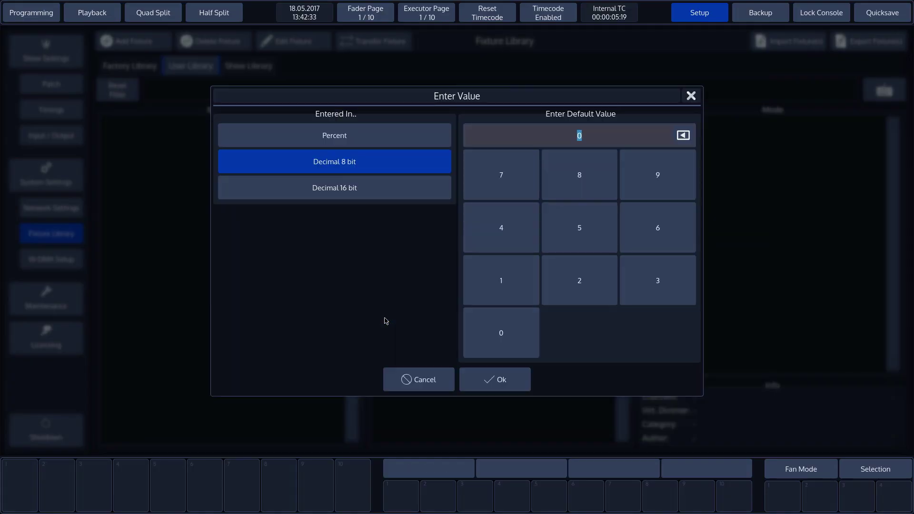
pyautogui.click(510, 292)
pyautogui.click(511, 345)
pyautogui.click(506, 390)
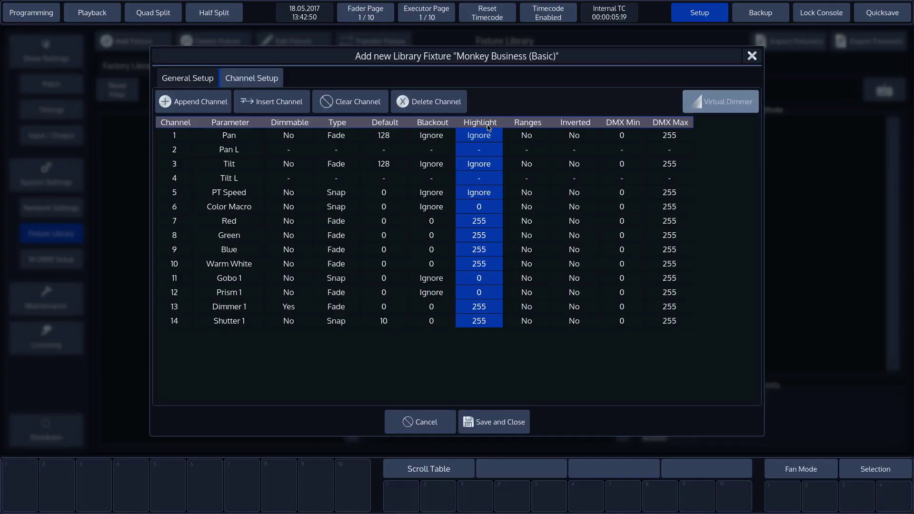
# - Add a range to the Color Macro channel covering DMX values 0 to 20
pyautogui.click(509, 120)
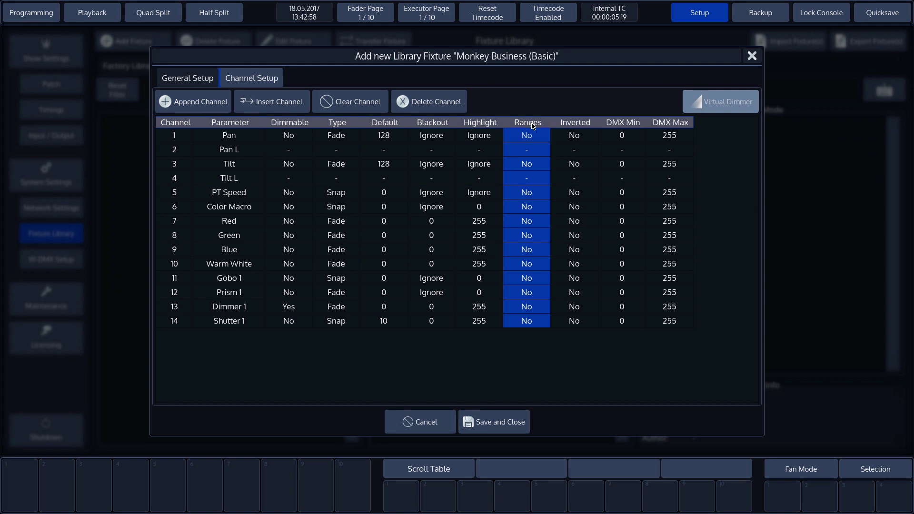
pyautogui.click(519, 213)
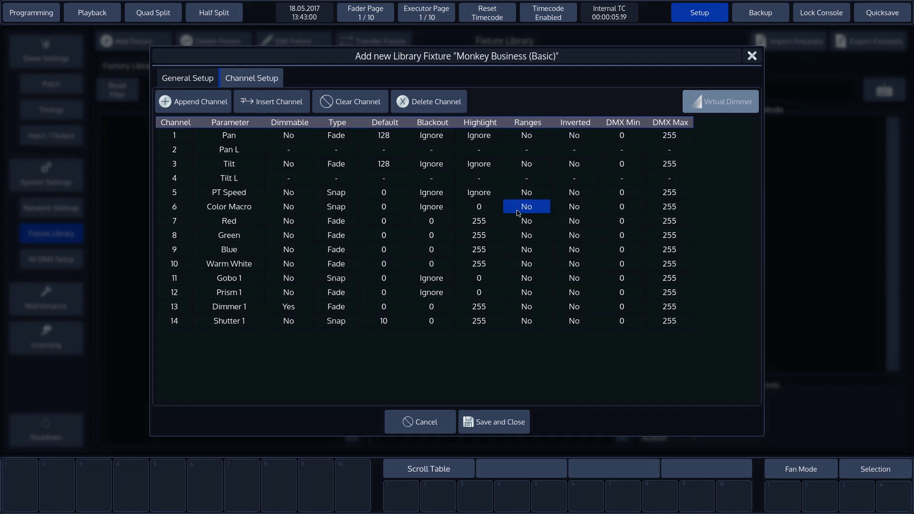
pyautogui.click(552, 207)
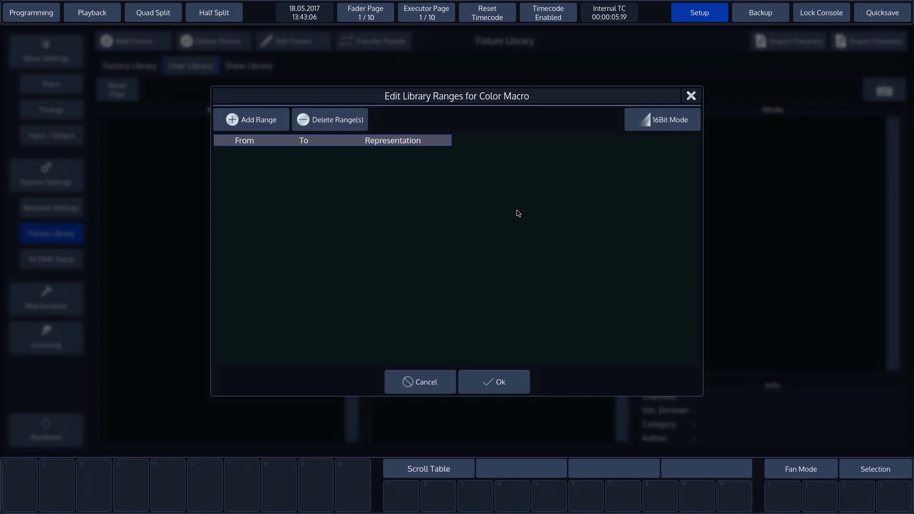
pyautogui.click(265, 126)
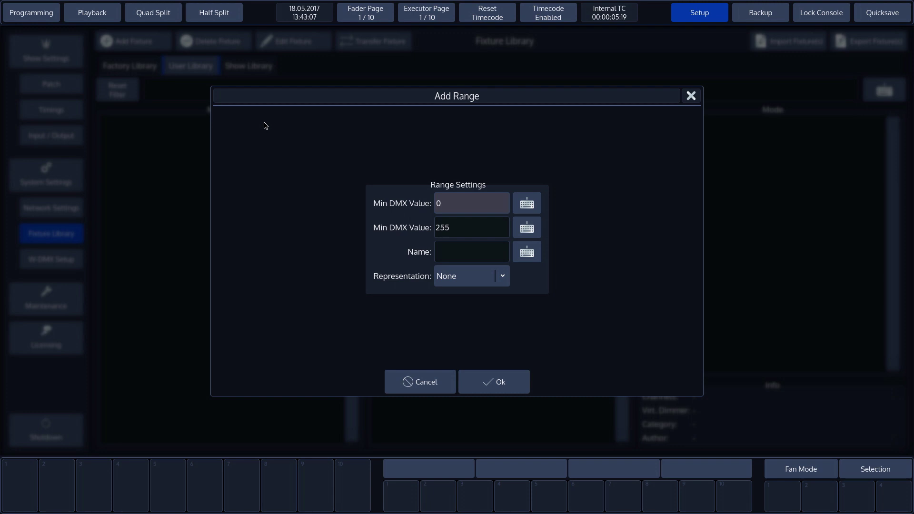
pyautogui.click(527, 232)
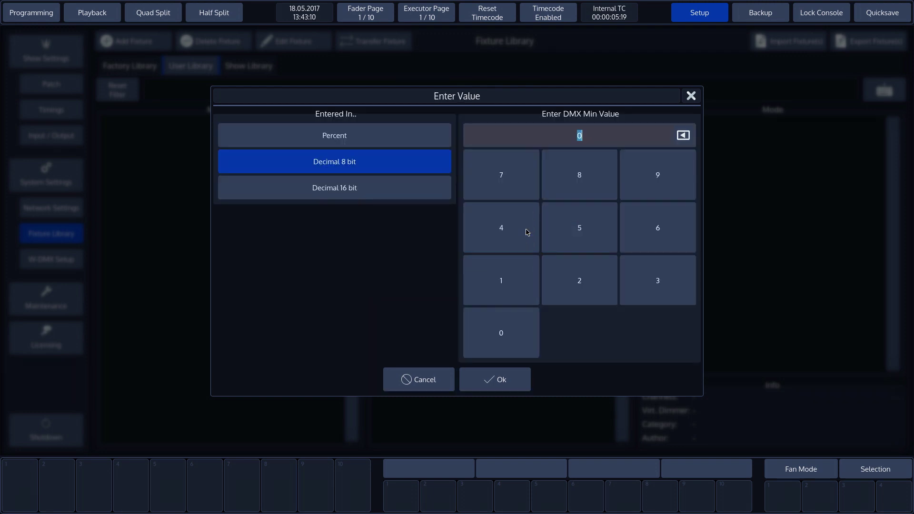
pyautogui.click(576, 284)
pyautogui.click(503, 332)
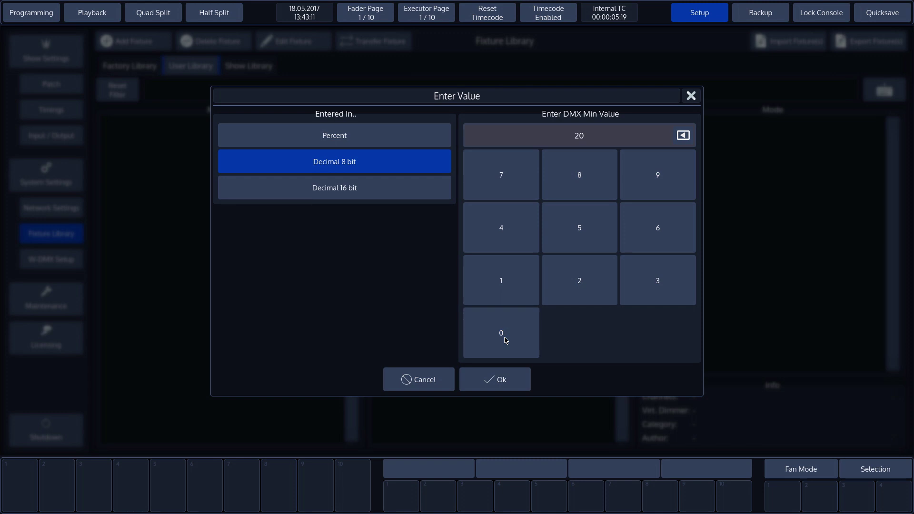
pyautogui.click(507, 382)
# - Name the new Color Macro range Red
pyautogui.click(526, 252)
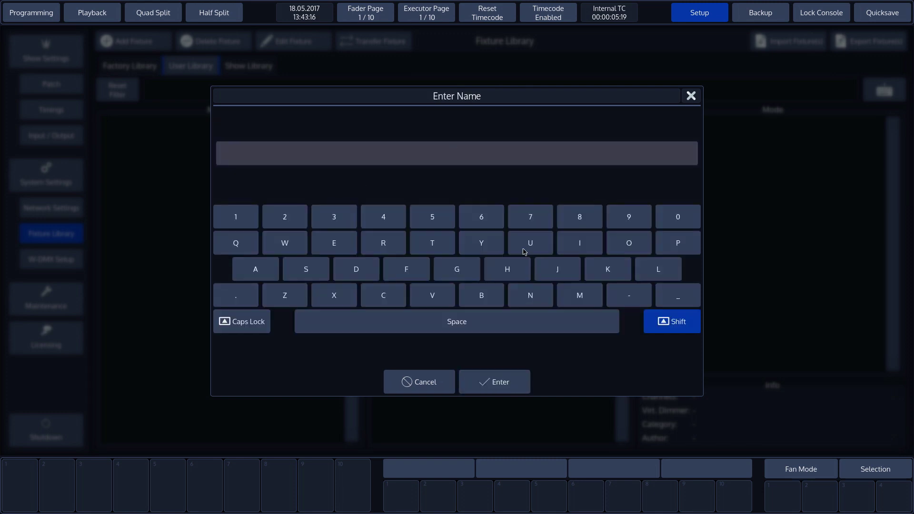
pyautogui.click(383, 245)
pyautogui.click(334, 245)
pyautogui.click(356, 271)
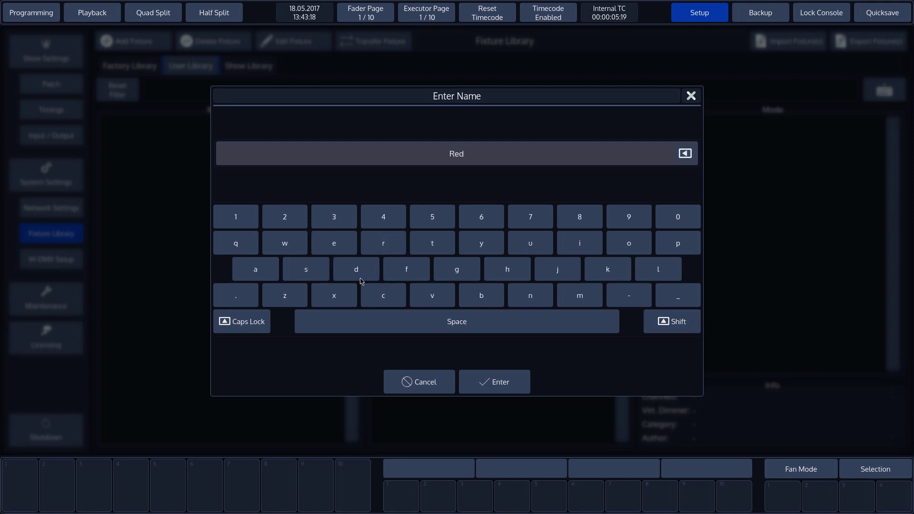
pyautogui.click(495, 382)
# - Try the Dual Color representation for the Red range and set it to Single Color
pyautogui.click(497, 277)
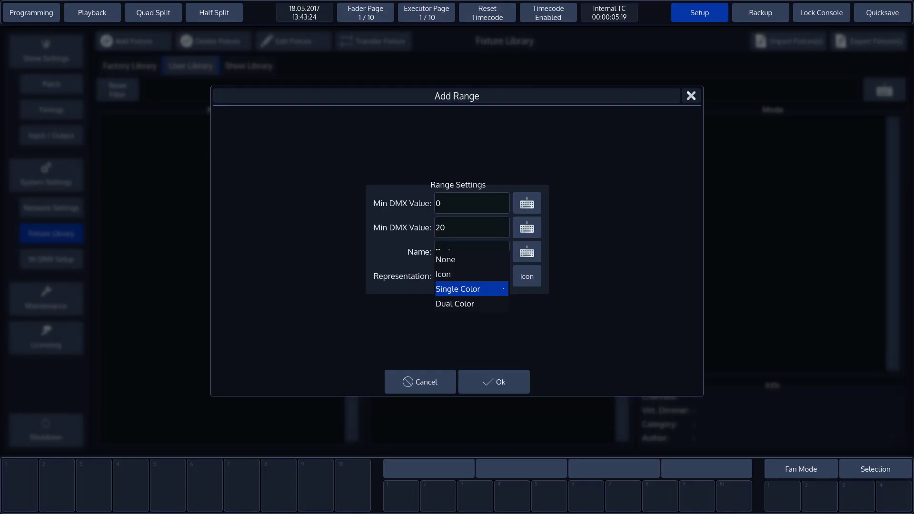
pyautogui.click(500, 291)
pyautogui.click(498, 276)
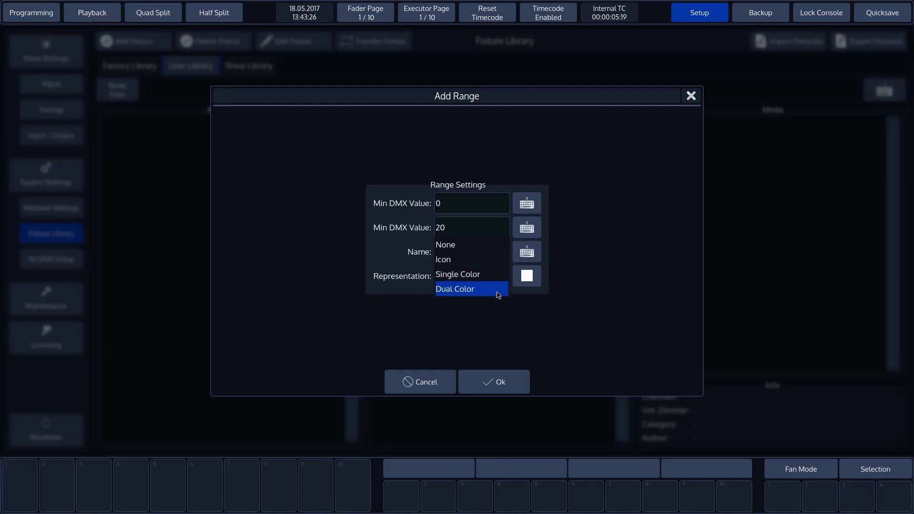
pyautogui.click(496, 291)
pyautogui.click(482, 285)
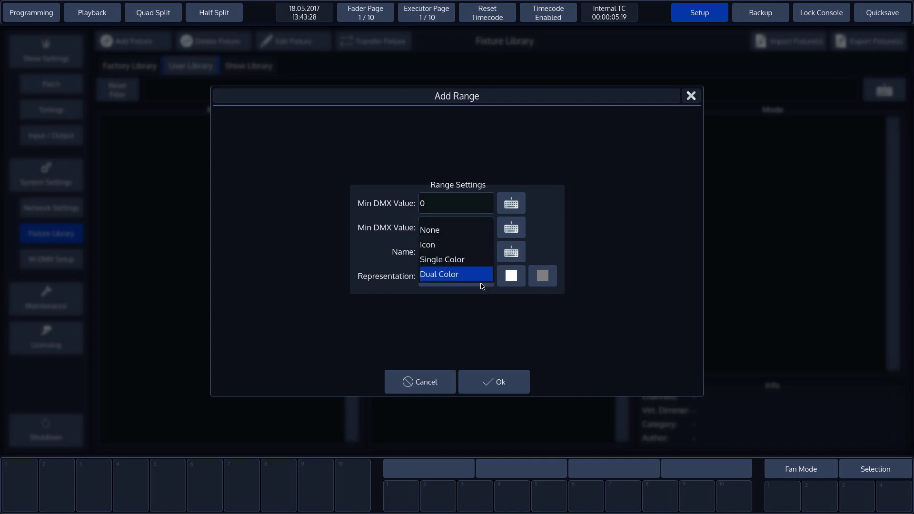
pyautogui.click(480, 261)
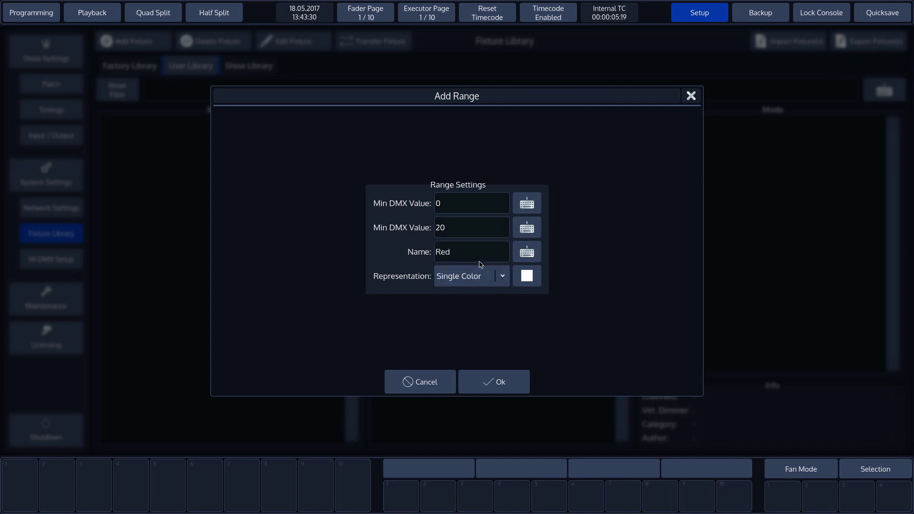
# - Give the Red range a red representation color and confirm the Color Macro range list
pyautogui.click(527, 278)
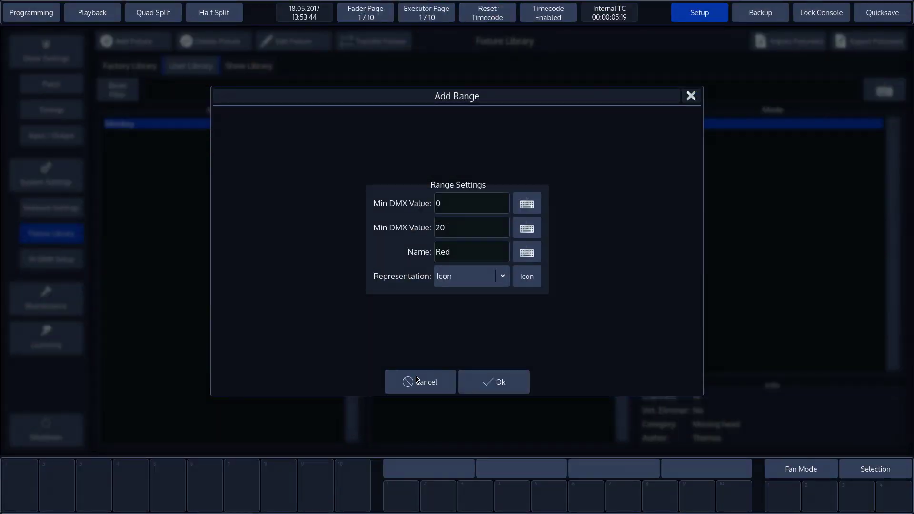
pyautogui.click(523, 277)
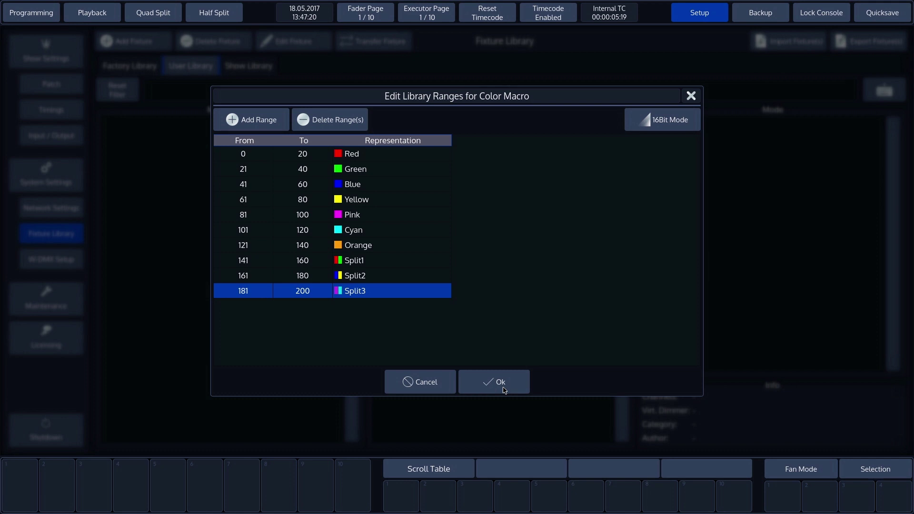
pyautogui.click(504, 390)
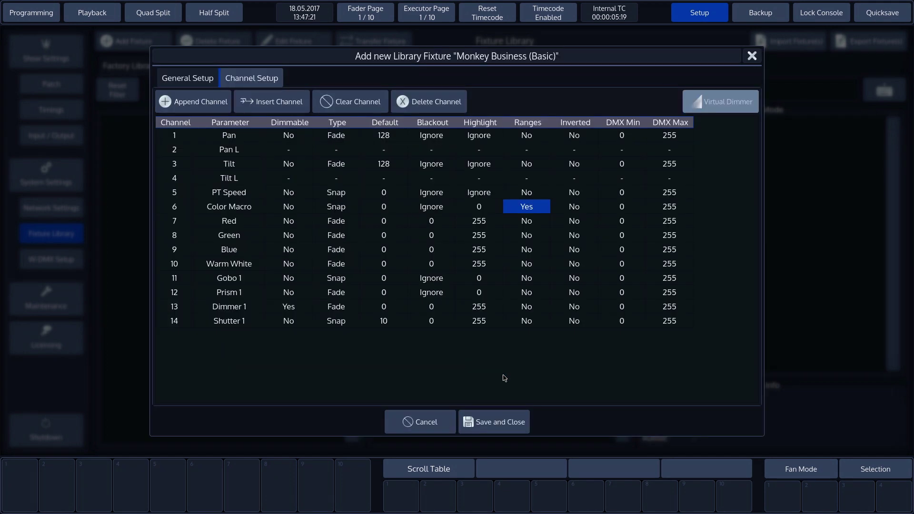
# - Review the DMX Min and DMX Max columns, and save the finished fixture to the user library
pyautogui.click(553, 207)
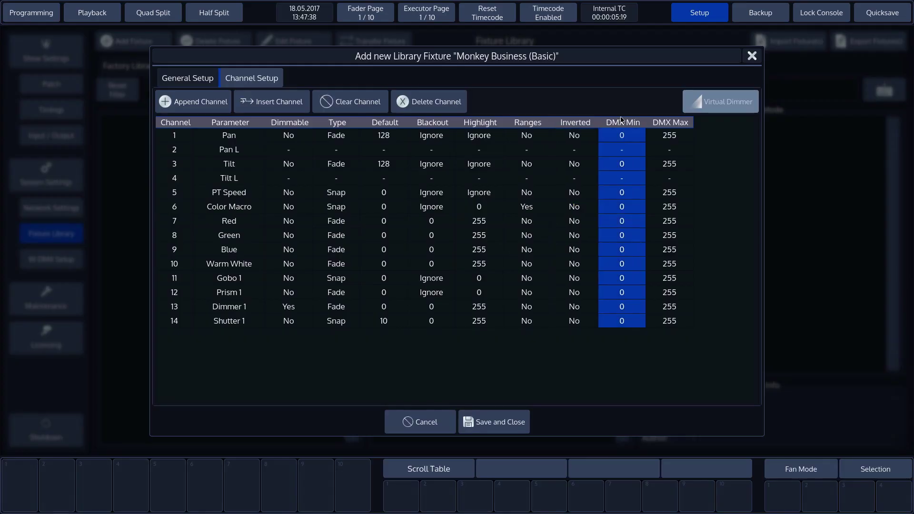
pyautogui.click(701, 123)
pyautogui.click(673, 122)
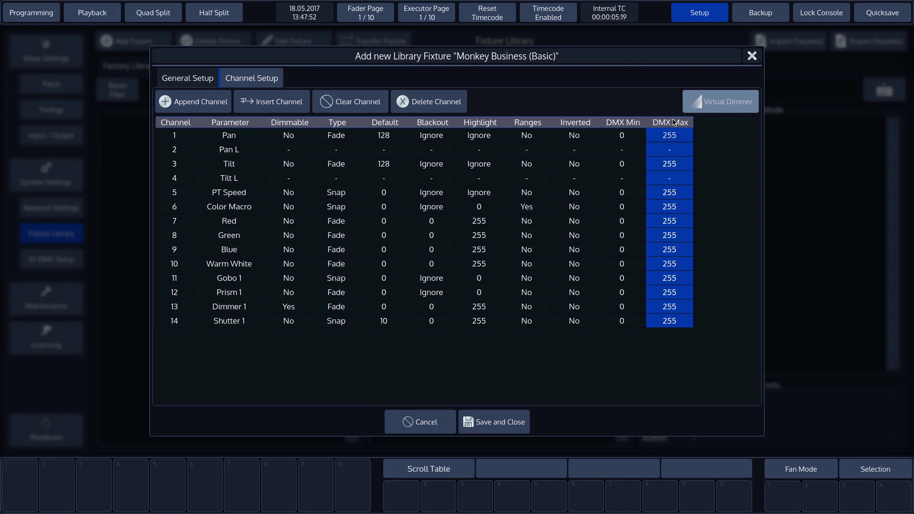
pyautogui.click(504, 427)
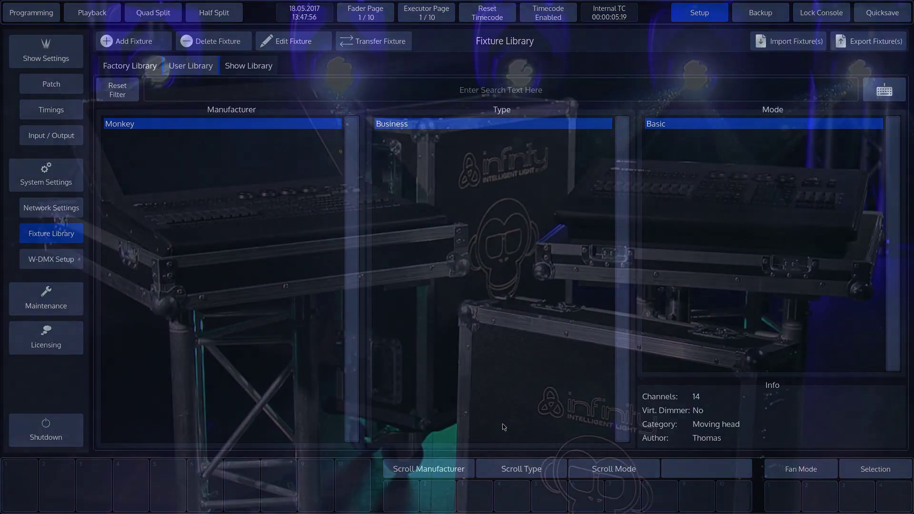